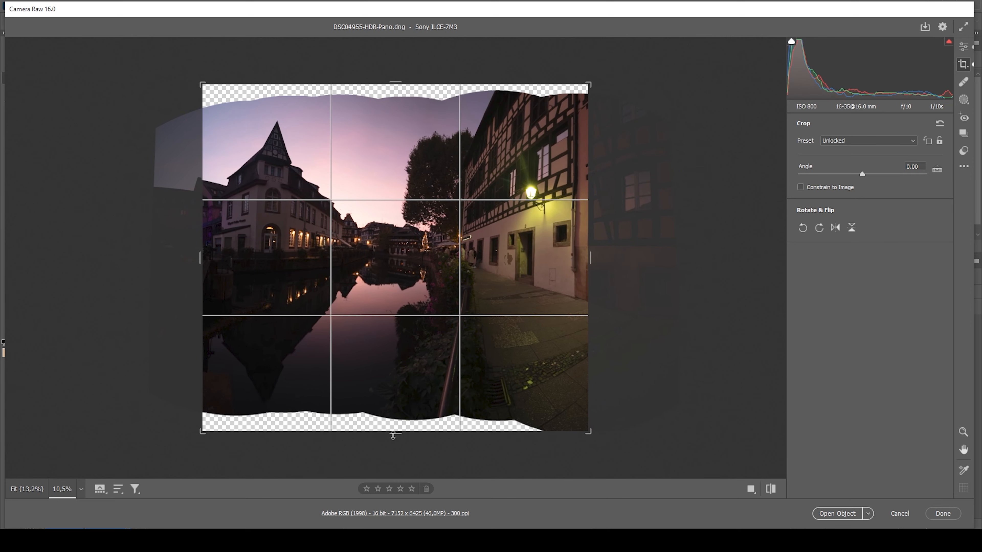
Crop the panorama inside its uneven transparent edges, rotate it to an angle of -2.83, and apply the crop
drag(395, 435, 399, 413)
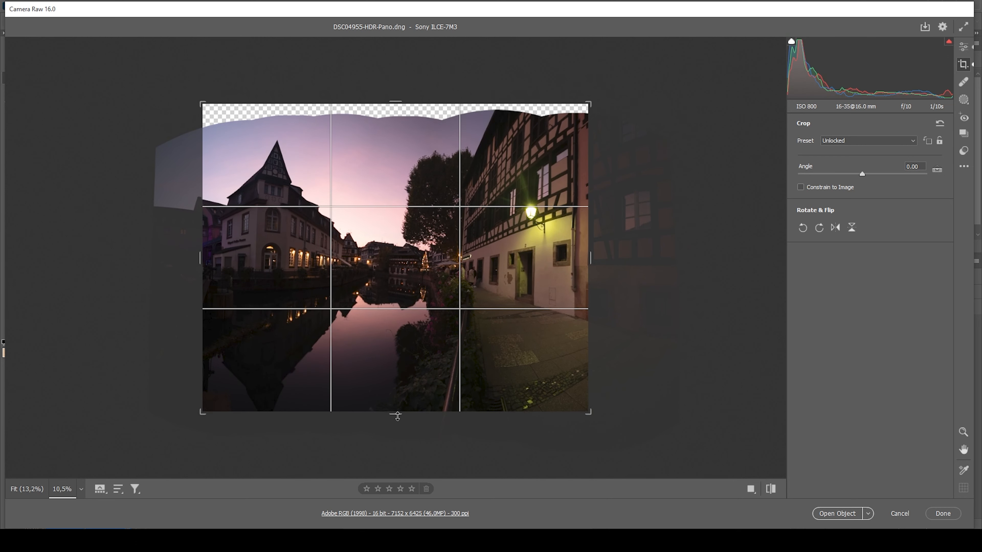
drag(389, 97, 389, 104)
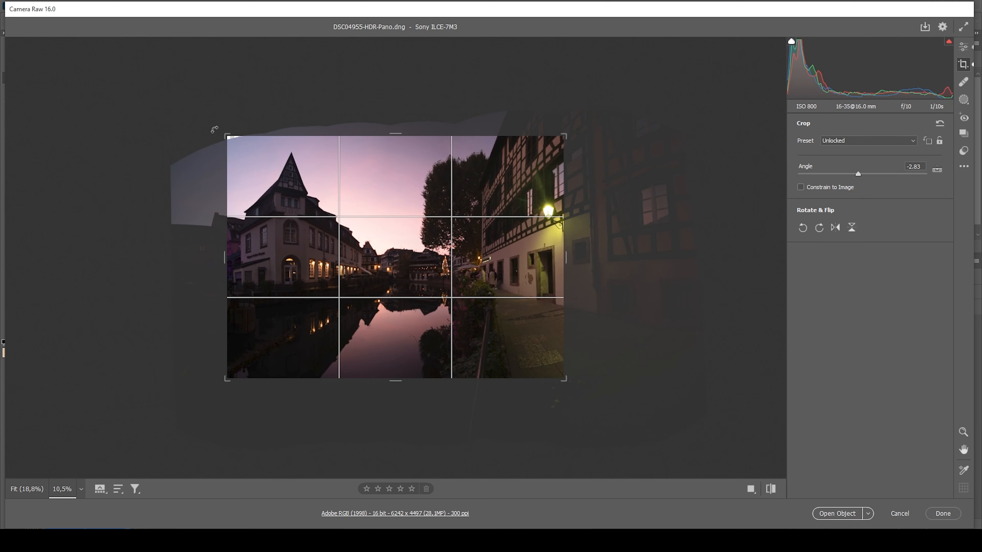
key(Return)
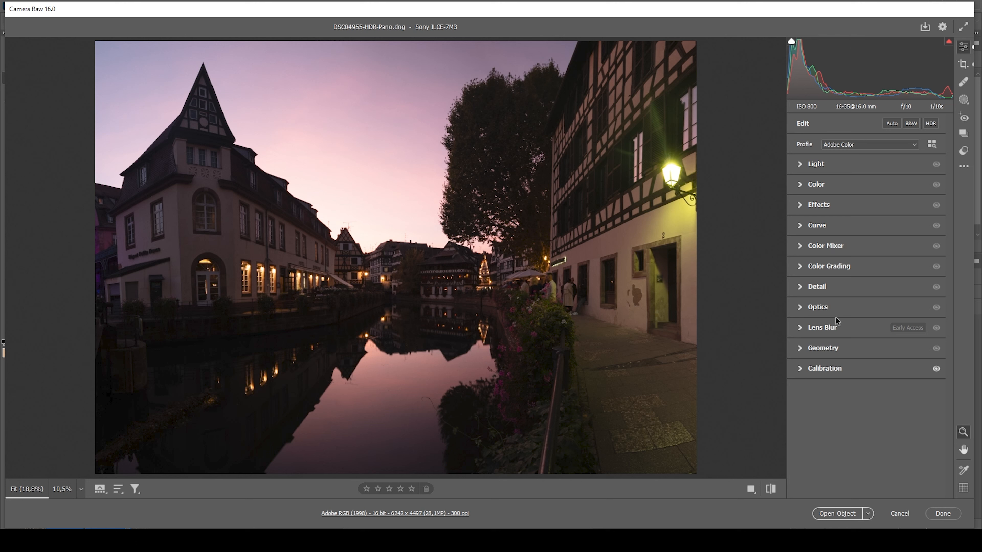
Correct the photo's vertical perspective with a manual Vertical transformation of +9
click(802, 348)
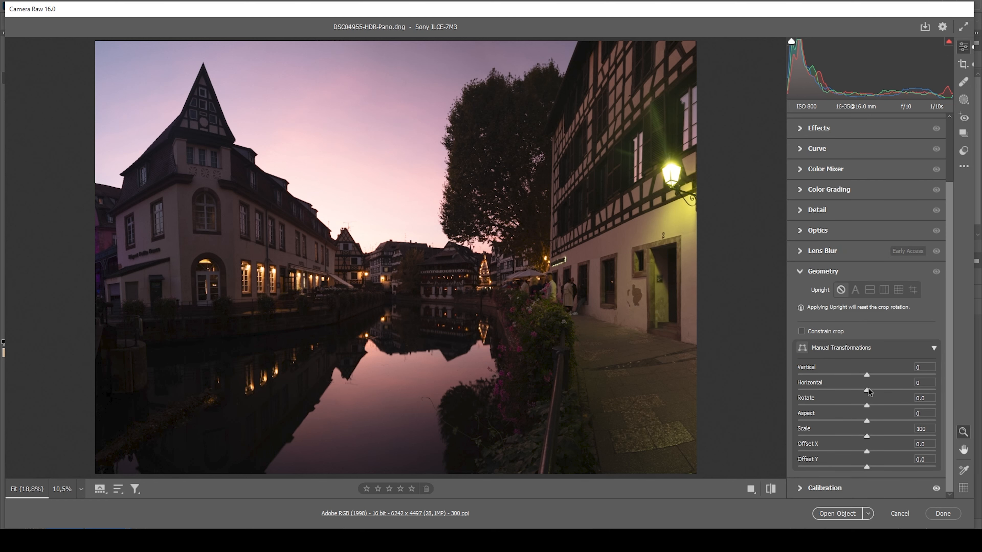
drag(867, 375, 876, 374)
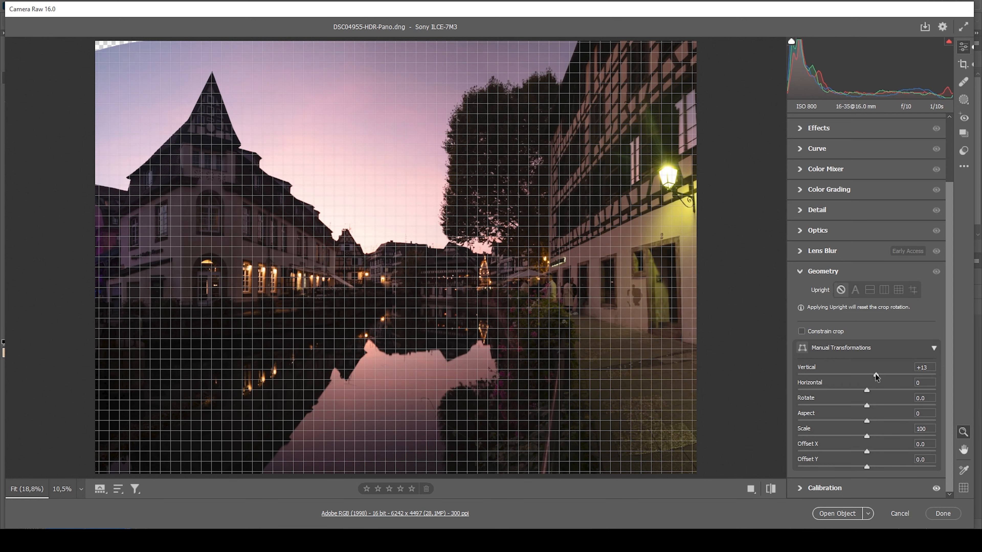
drag(876, 374, 873, 374)
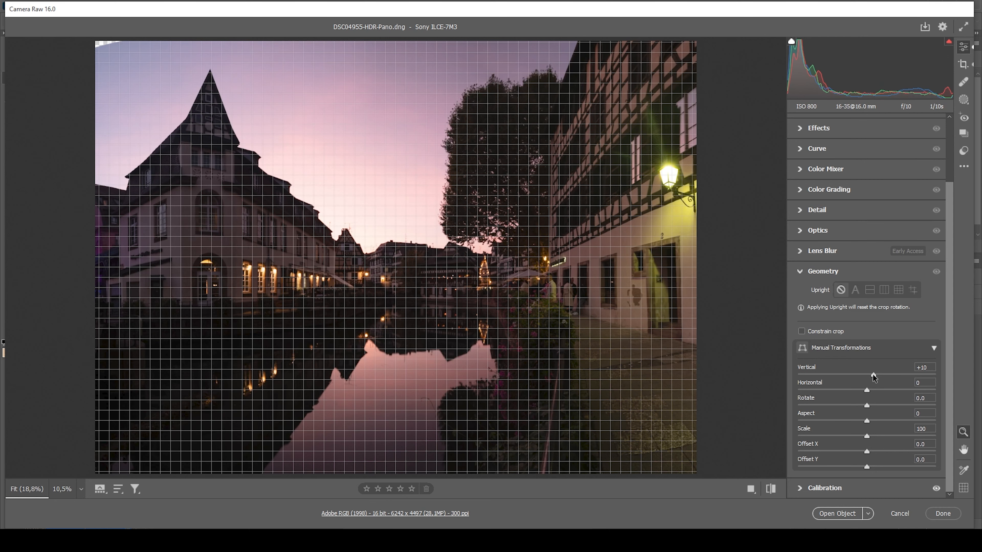
drag(873, 375, 872, 375)
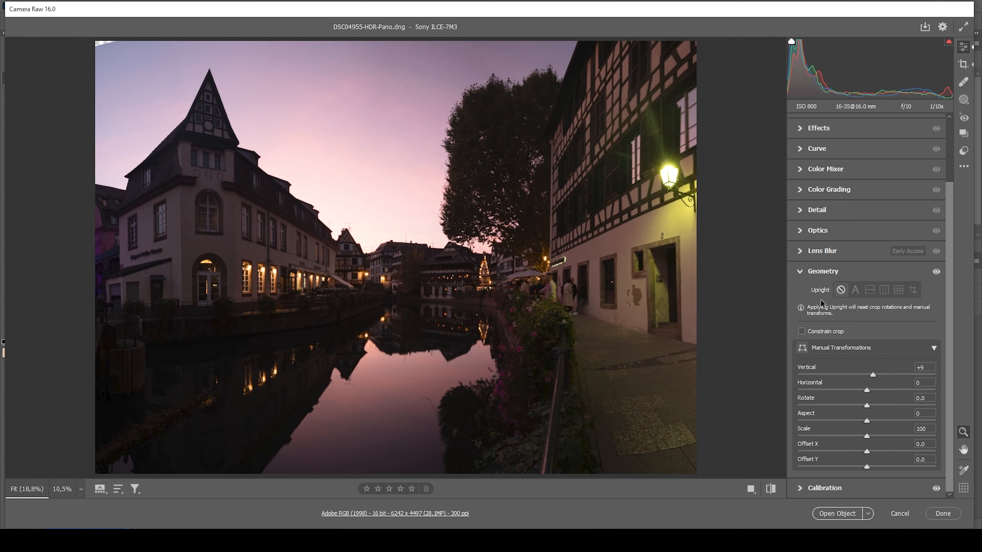
click(800, 271)
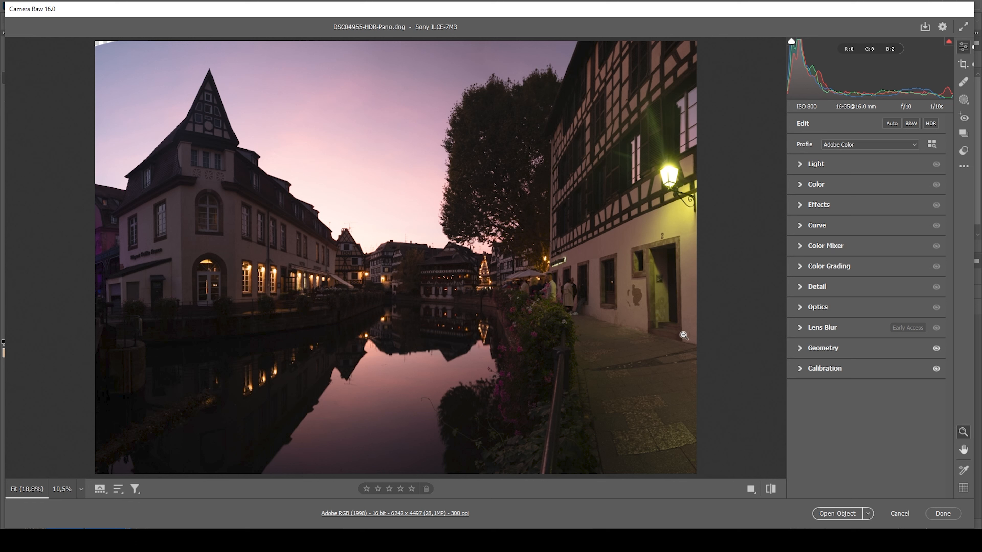
Apply the Adobe Landscape profile and raise the photo's Exposure to +1.25
click(851, 145)
click(856, 165)
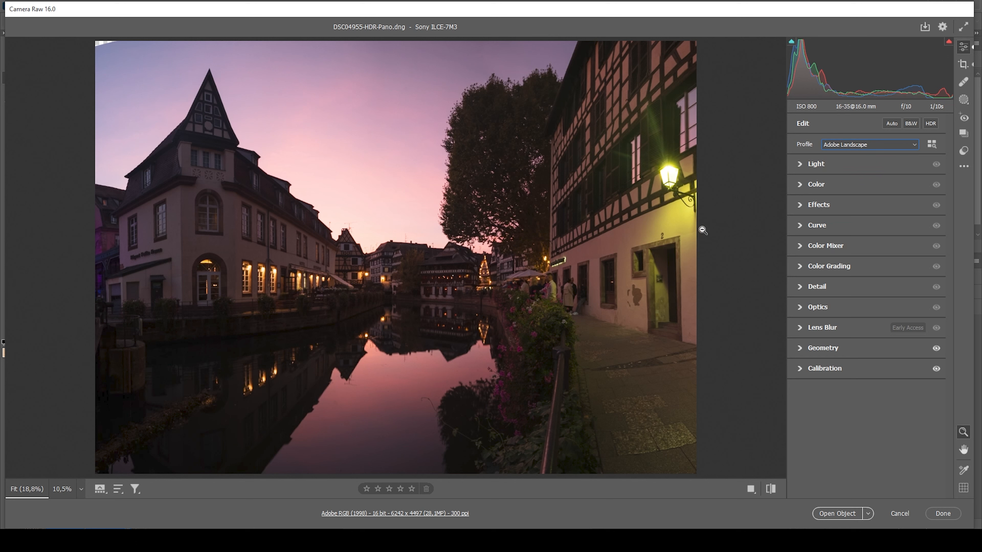
click(800, 164)
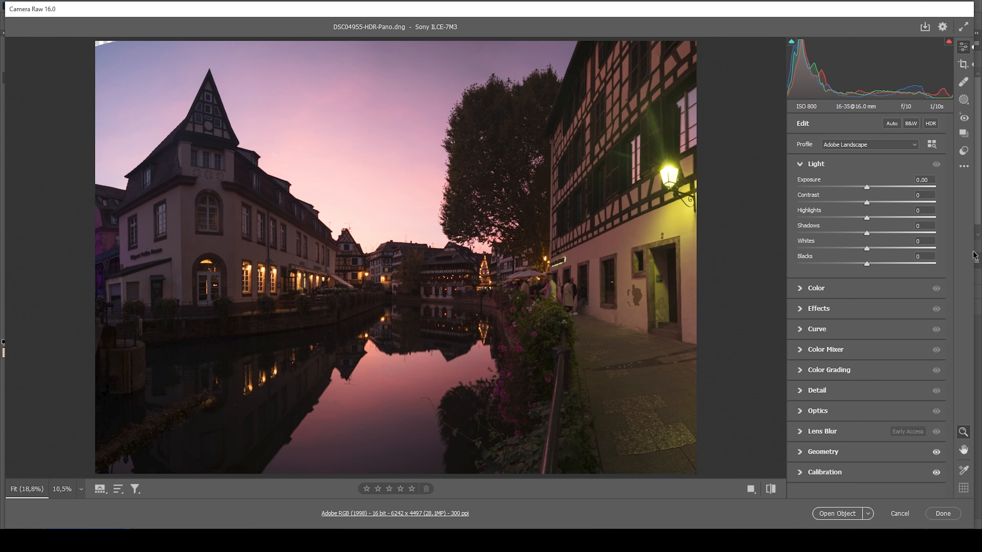
drag(869, 186, 878, 193)
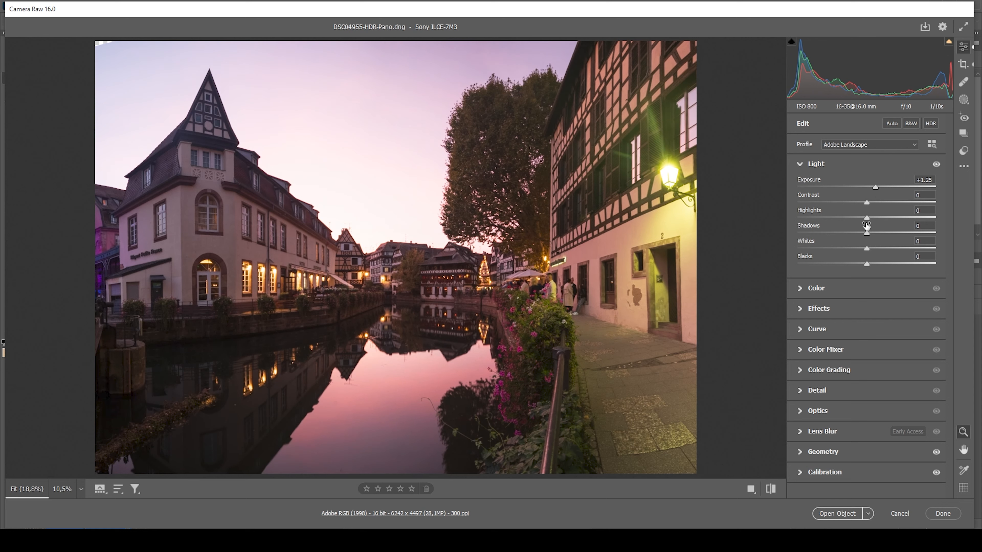
Balance the photo's tones with Shadows at +5, Blacks at +21, Highlights at -96 and Whites at +25
drag(867, 233, 871, 233)
drag(873, 263, 883, 264)
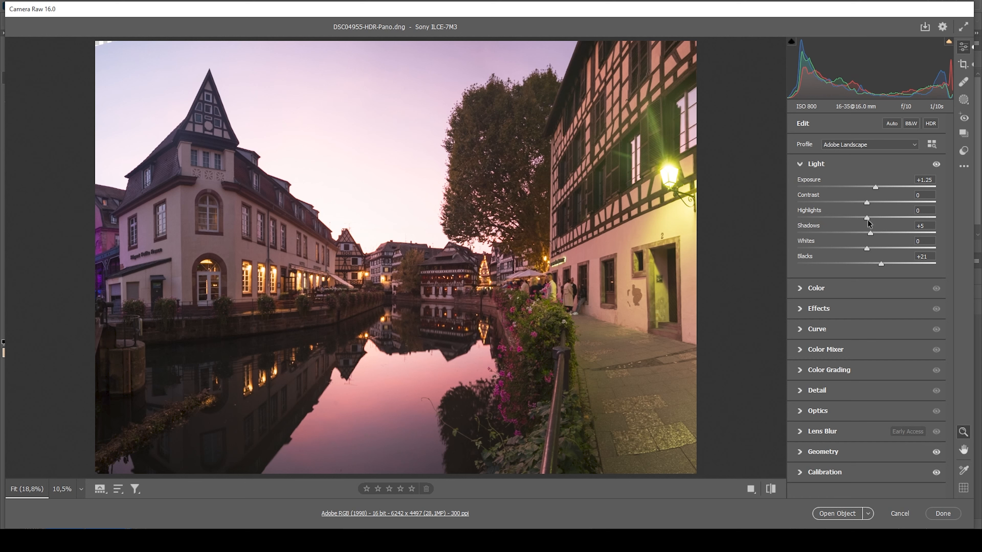
drag(866, 218, 802, 219)
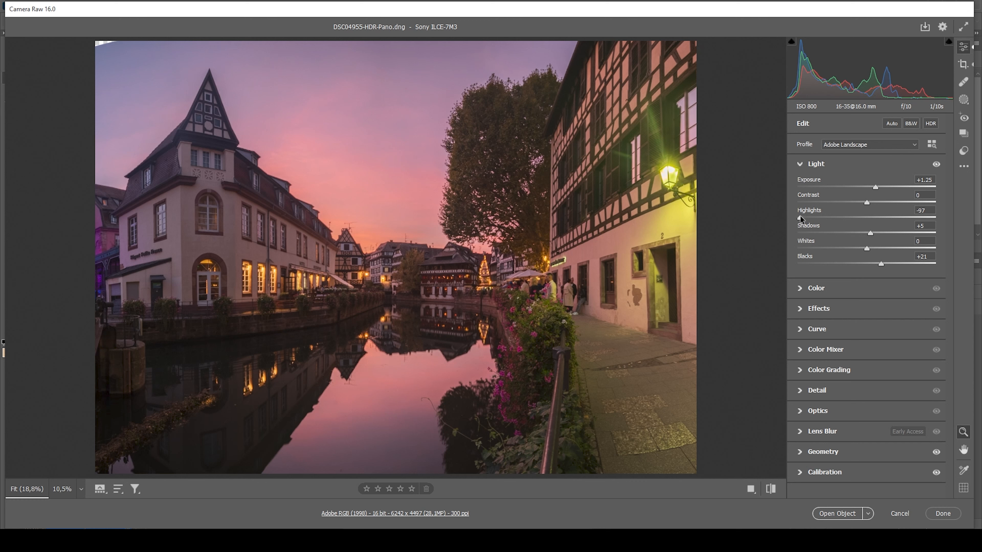
drag(801, 216, 801, 216)
drag(866, 250, 883, 251)
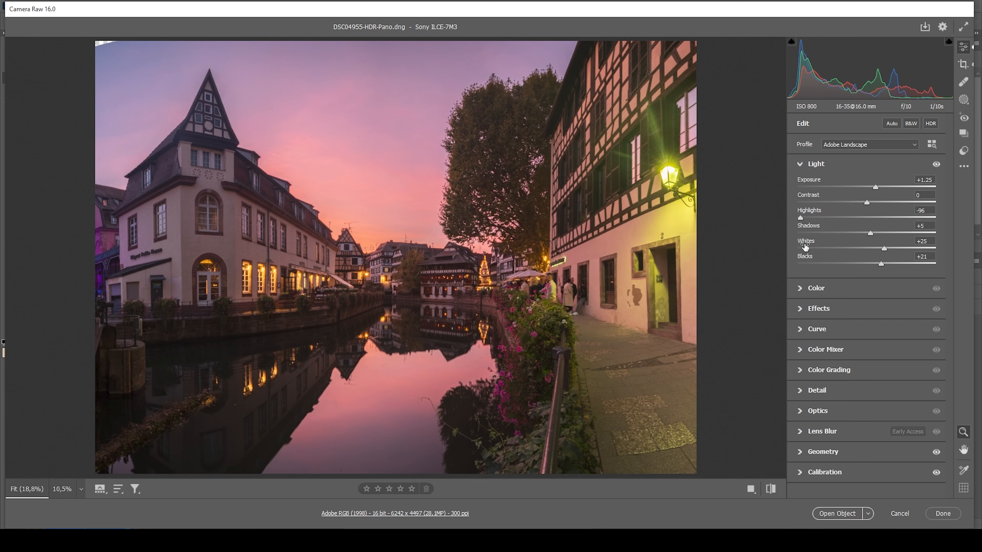
click(799, 164)
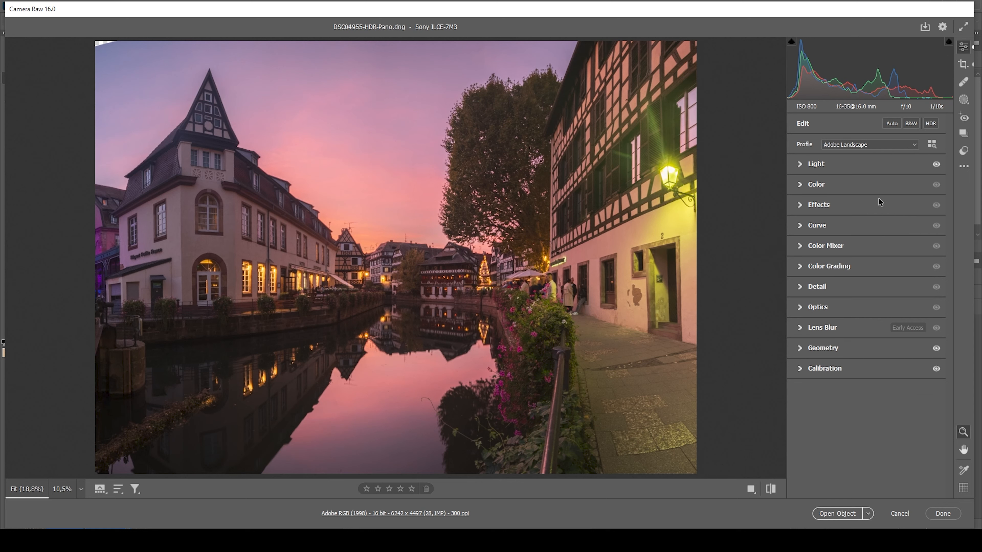
Warm the white balance to a Temperature of 5700 and noticeably boost the Vibrance
click(800, 184)
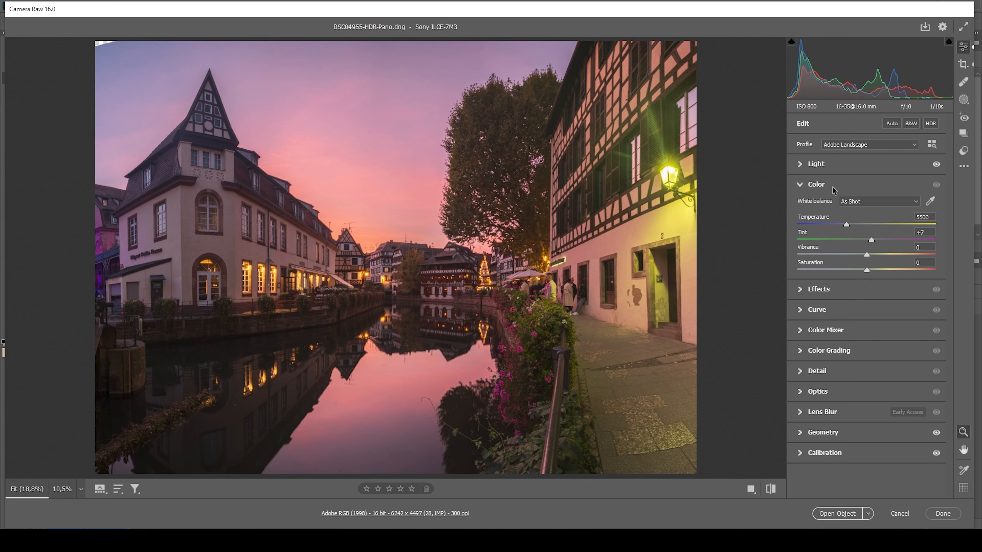
drag(845, 224, 849, 225)
click(849, 225)
drag(865, 253, 891, 254)
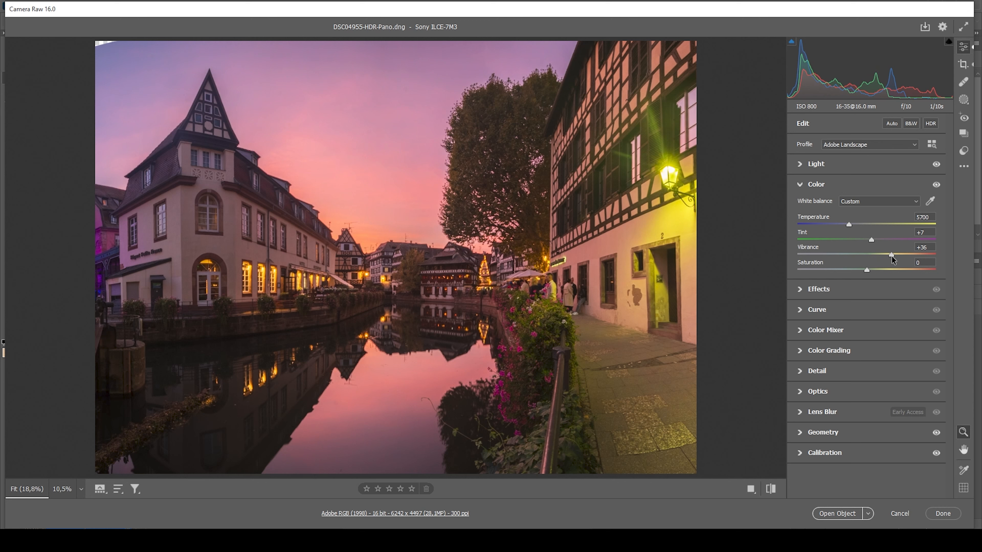
drag(893, 255, 896, 254)
click(895, 255)
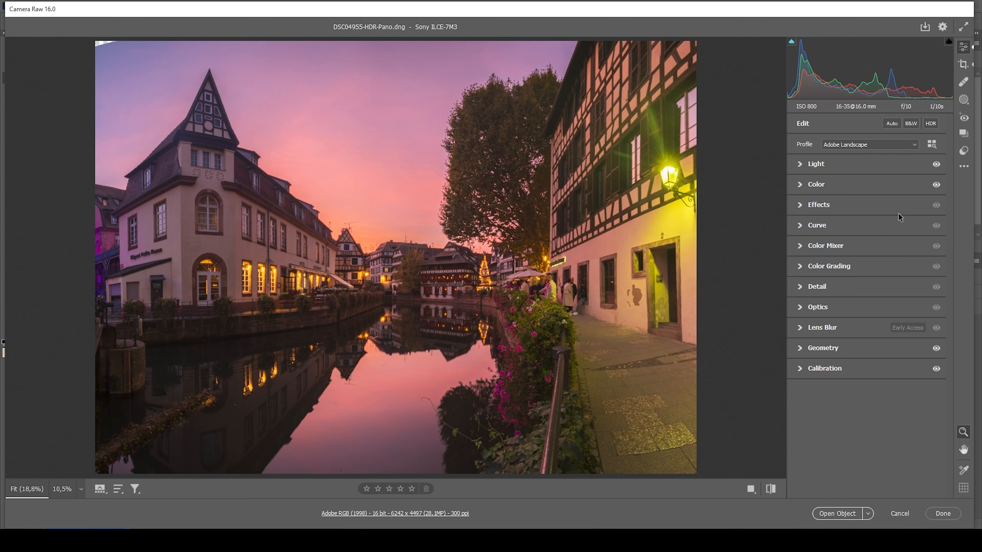
Set Texture to +5, Dehaze to +5 and Clarity to -5, and compare the edited photo with its default settings
click(801, 206)
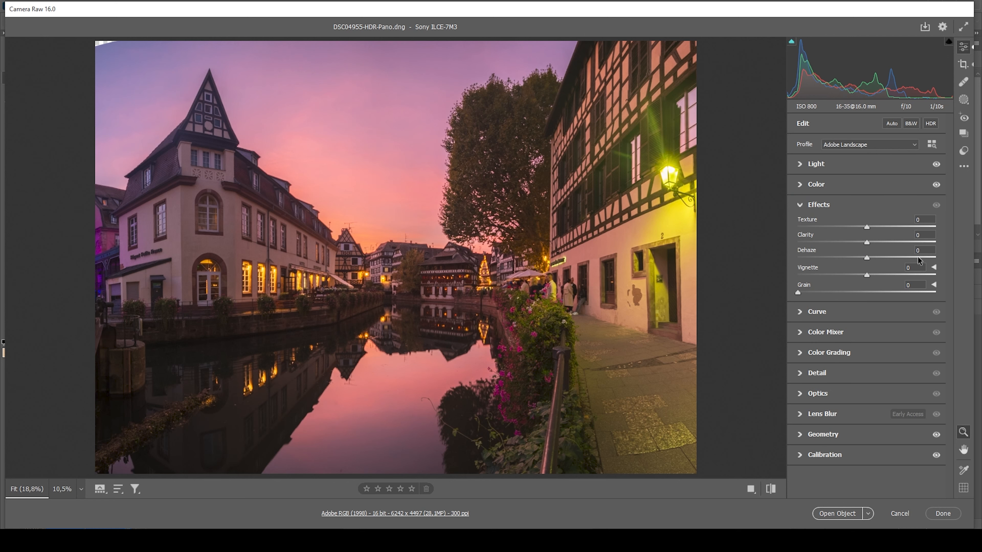
drag(868, 227, 870, 228)
drag(867, 258, 870, 260)
drag(865, 243, 861, 242)
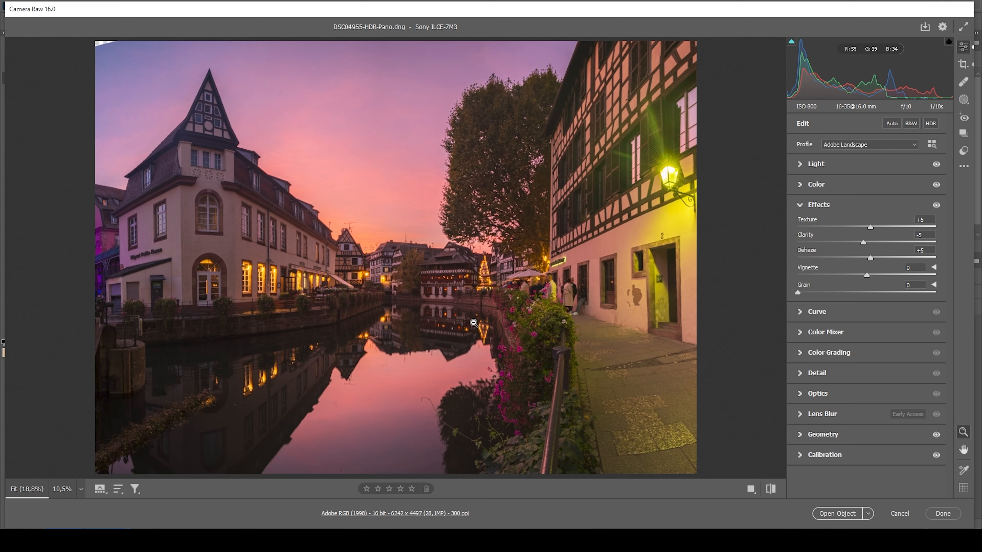
click(772, 489)
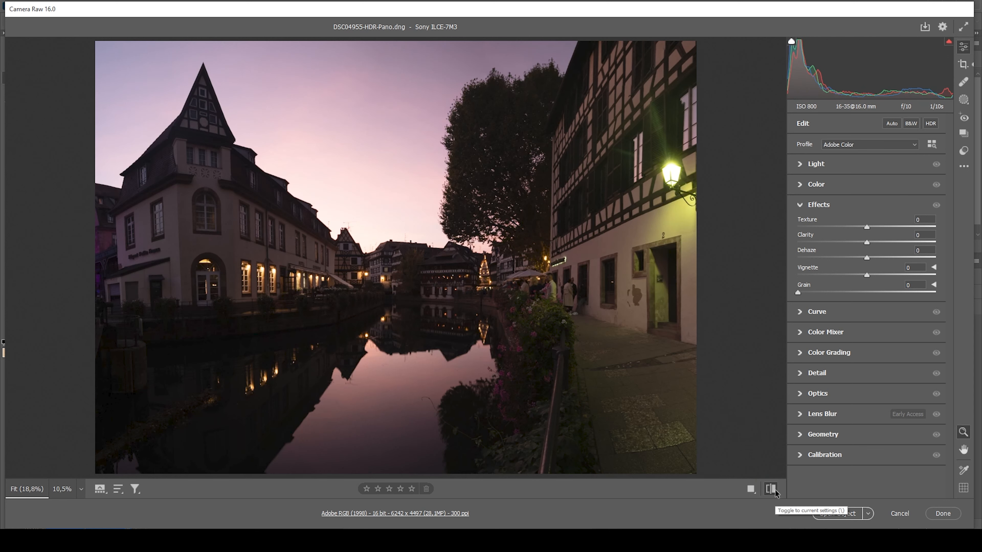
click(772, 490)
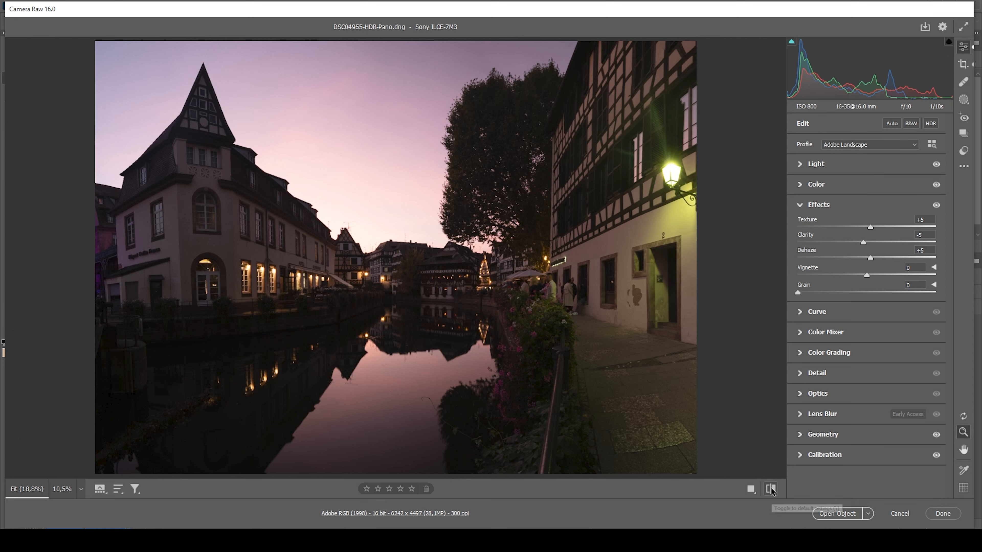
click(771, 490)
click(771, 489)
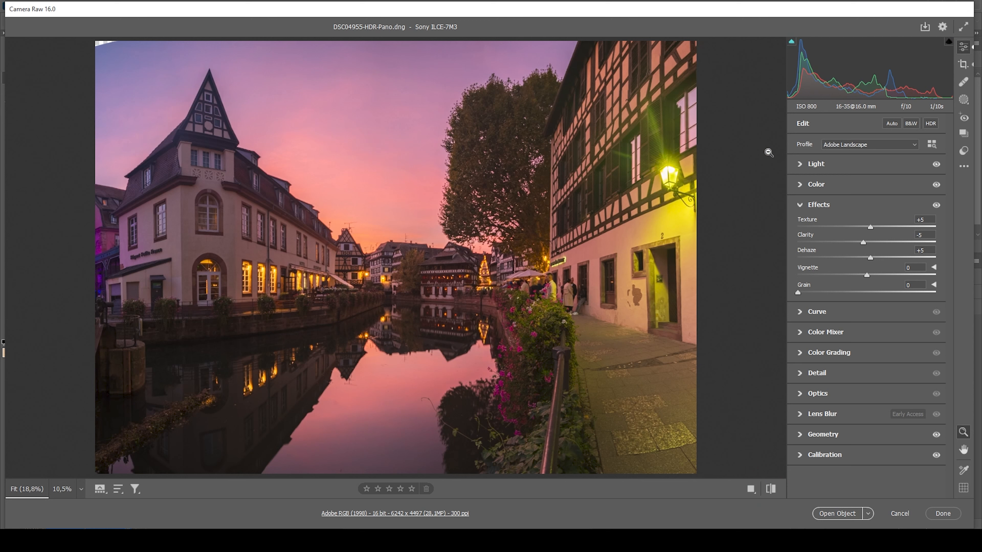
Create a Sky mask and subtract a wide radial gradient centred on the bright sky above the horizon
click(964, 99)
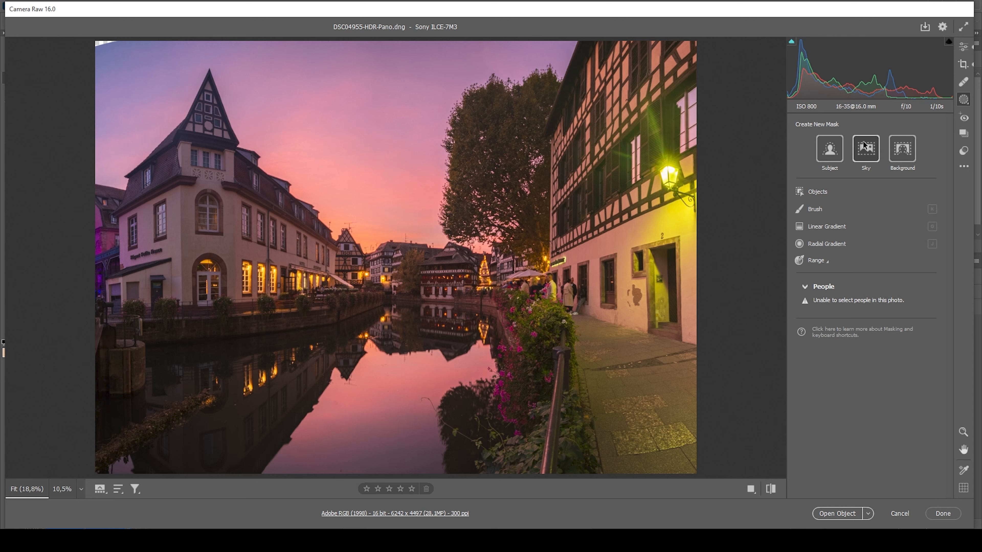
click(867, 150)
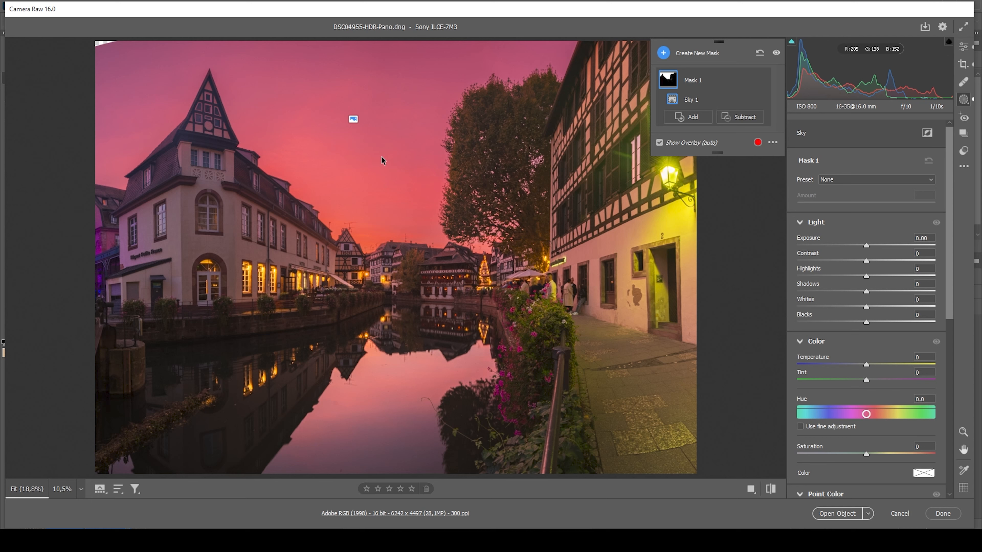
click(739, 117)
click(780, 212)
drag(389, 219, 550, 292)
mouse_move(457, 227)
mouse_down()
mouse_move(434, 224)
mouse_move(445, 214)
mouse_up()
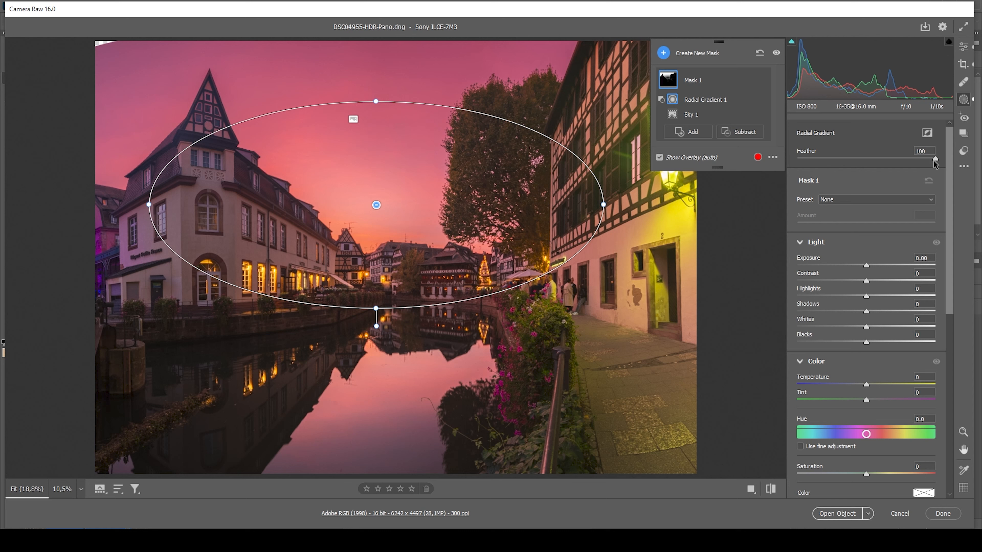
Set the subtracted radial gradient's Feather to 57, shift it slightly and make the ellipse taller
drag(934, 159, 876, 159)
drag(374, 202, 368, 202)
drag(380, 314, 384, 331)
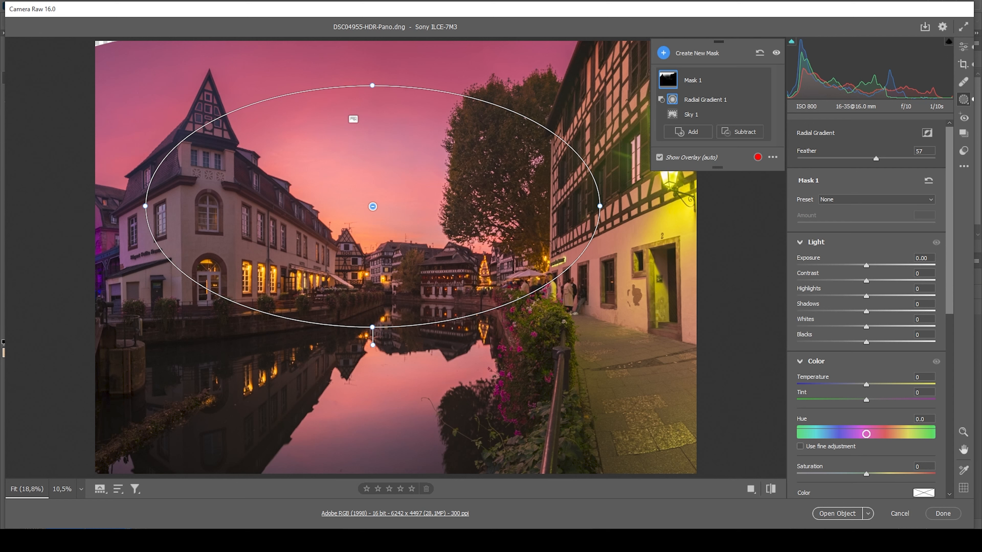
Darken and cool the masked outer sky with Exposure at -0.65 and Temperature at -7
drag(866, 265, 855, 266)
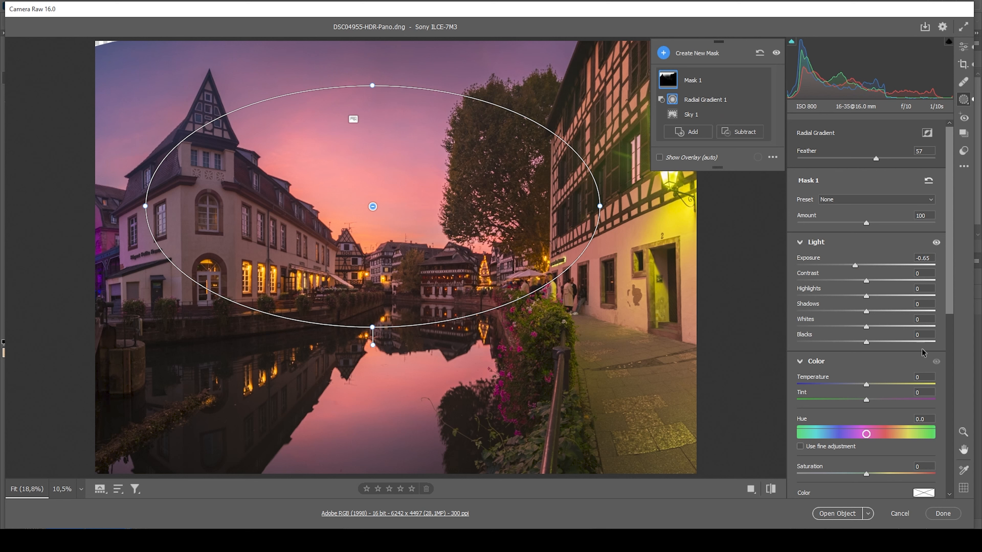
drag(866, 387, 862, 386)
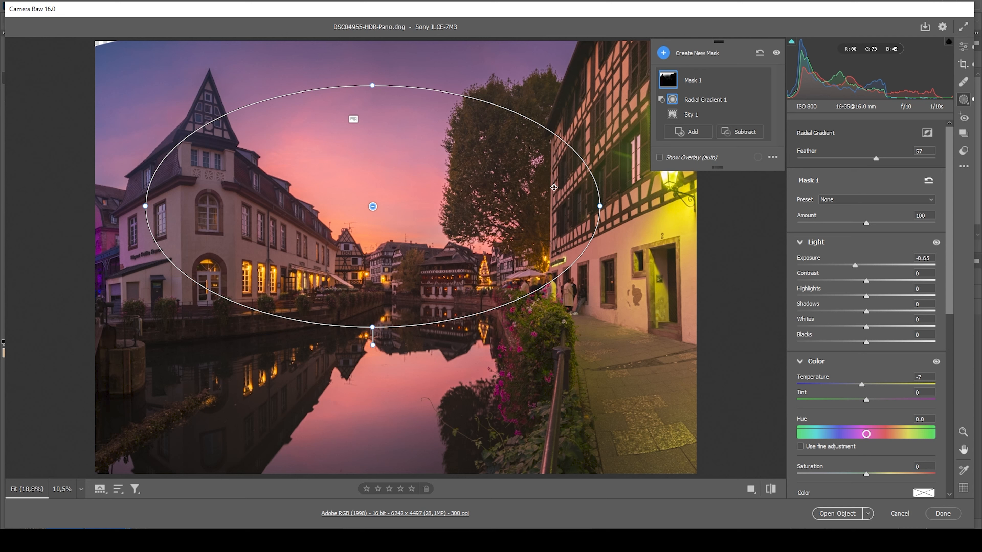
Add a new radial gradient mask over the glow at the horizon, with Feather 100 and a slight tilt
click(663, 53)
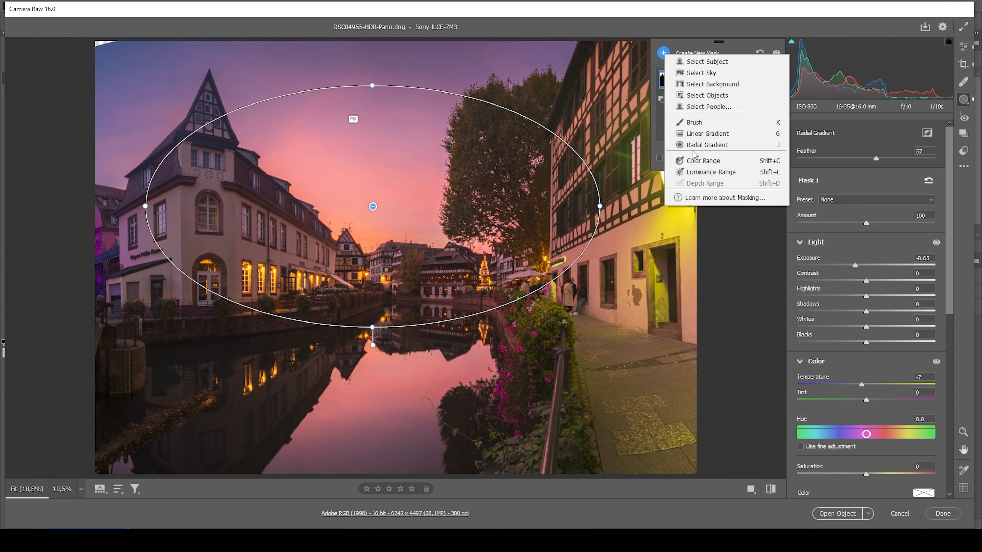
click(702, 146)
drag(359, 234, 422, 263)
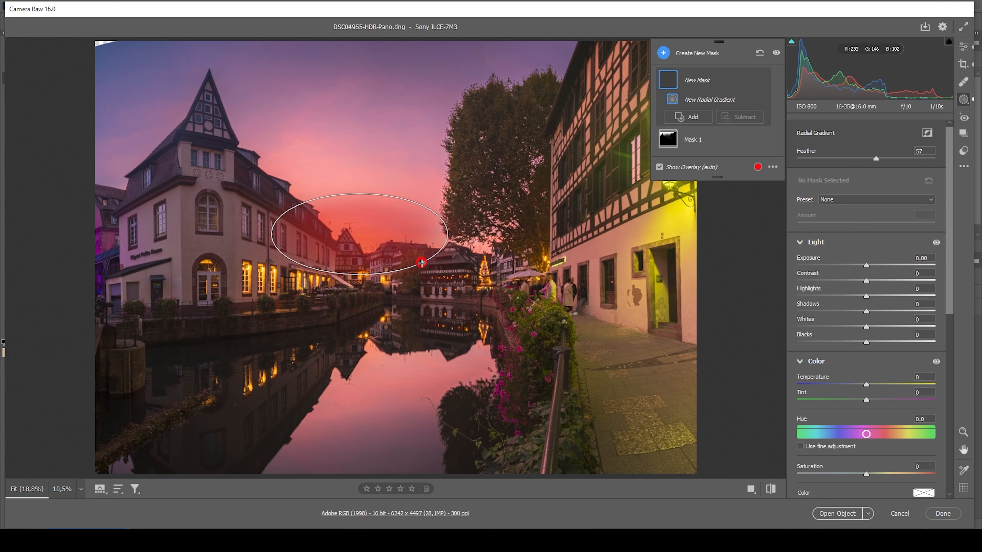
drag(876, 159, 959, 164)
drag(359, 234, 373, 235)
drag(468, 243, 449, 243)
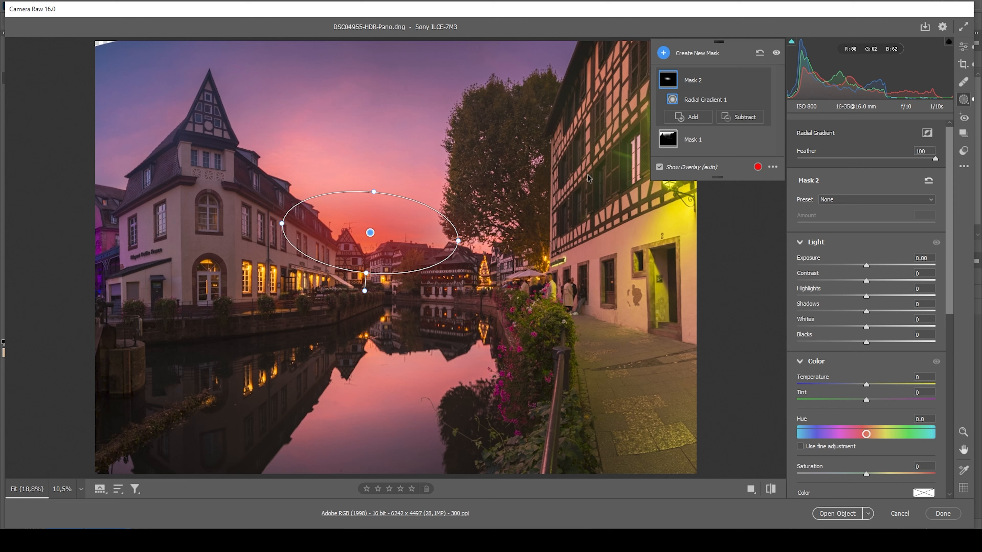
Intersect the horizon glow's radial gradient mask with a sky selection
click(748, 81)
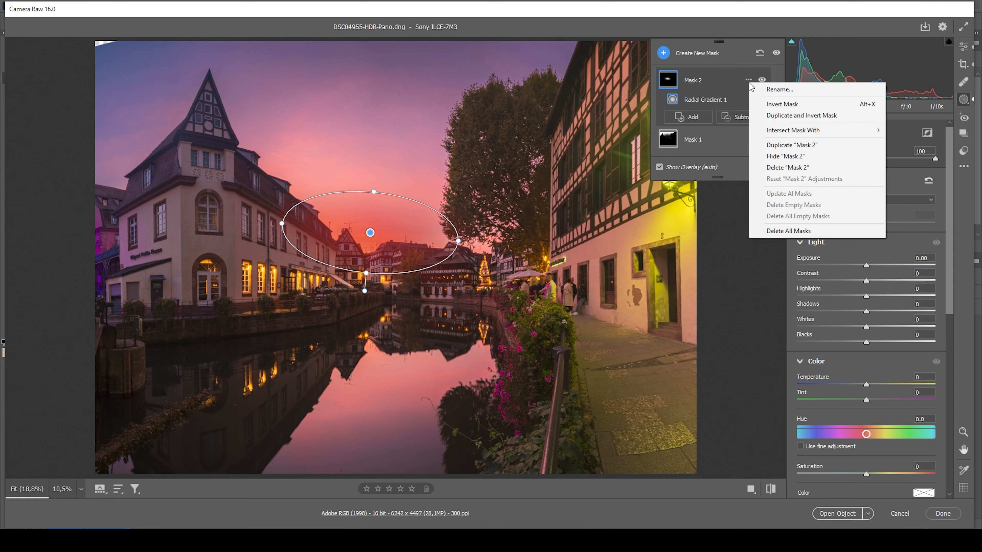
mouse_move(778, 131)
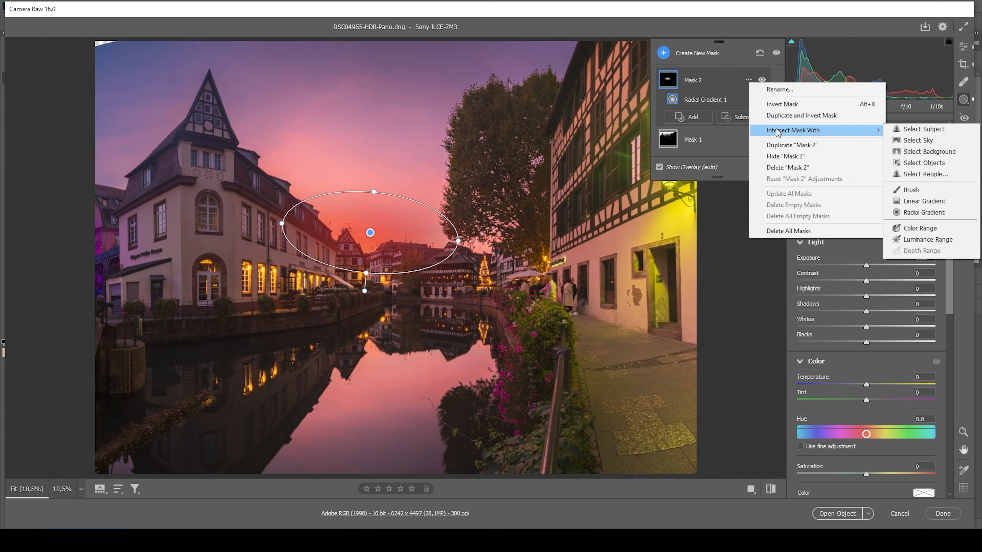
click(919, 141)
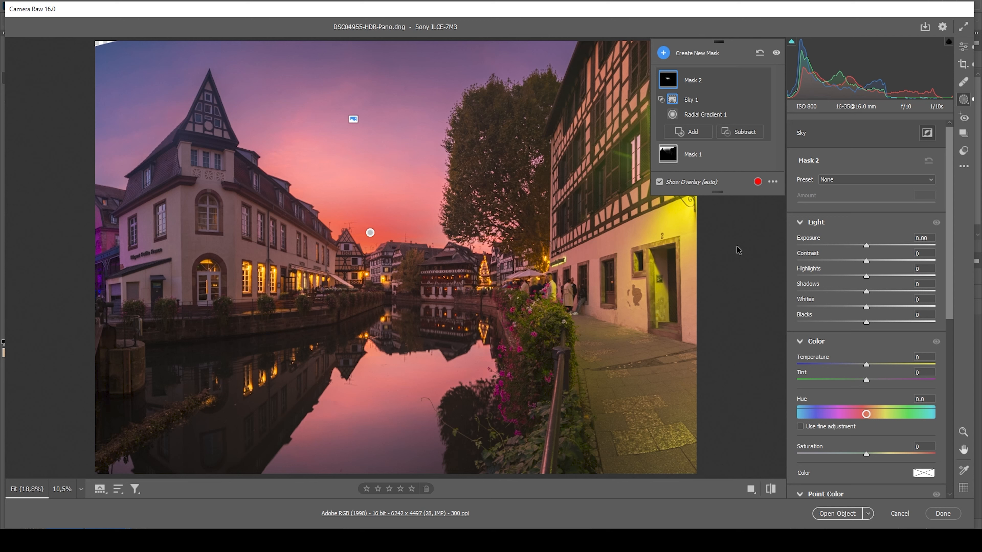
Brighten and warm the masked horizon glow with Exposure at +0.45 and Temperature at +20
drag(867, 246, 872, 248)
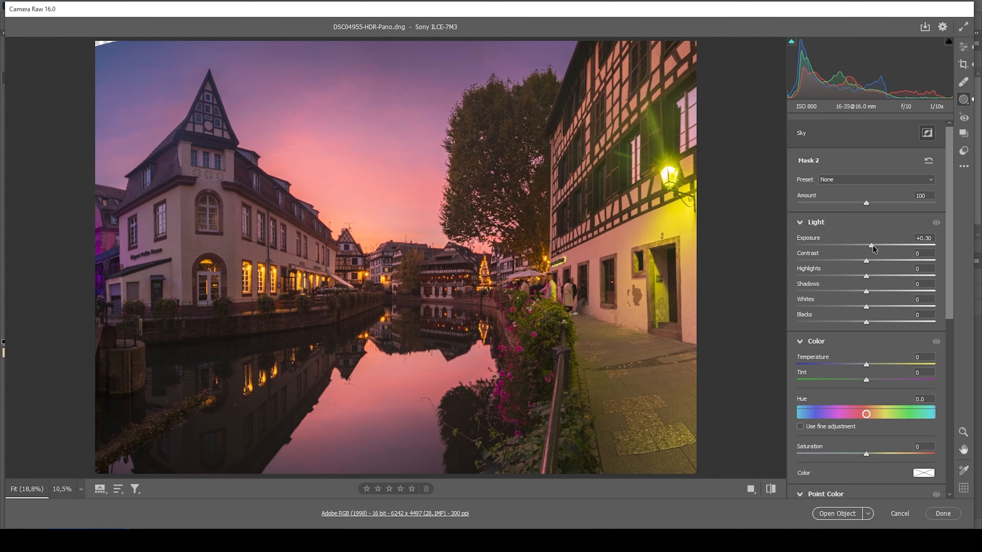
drag(873, 247, 874, 246)
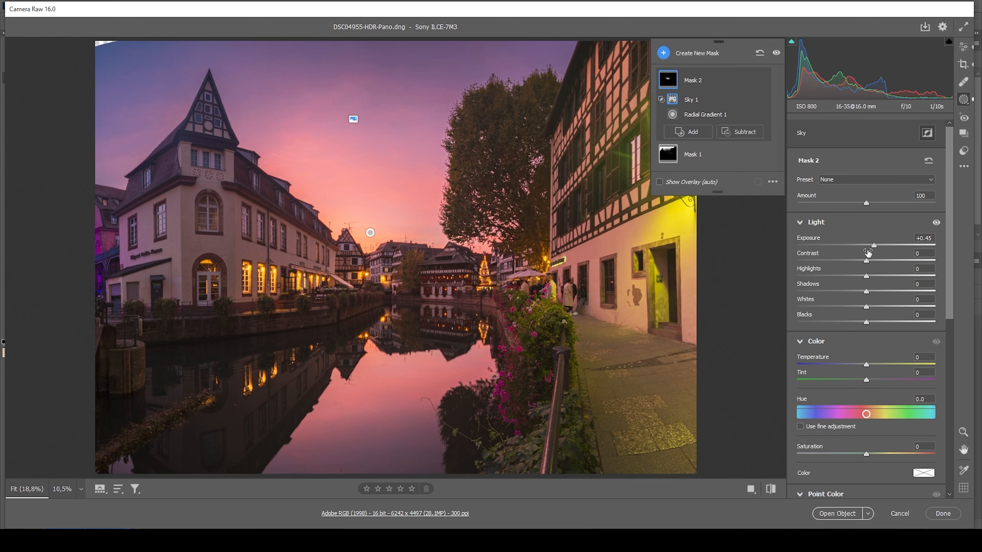
drag(866, 365, 875, 365)
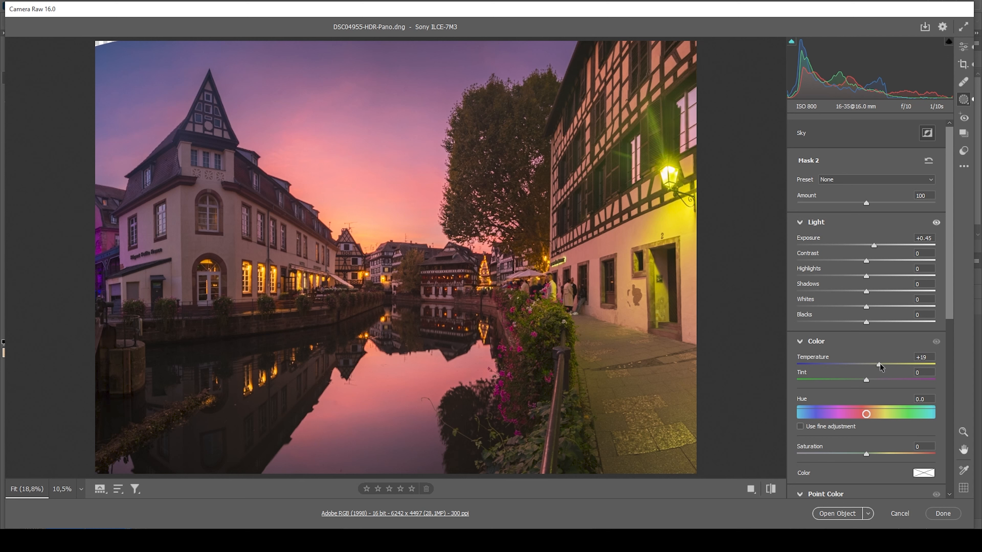
drag(880, 364, 881, 365)
Make the horizon glow mask's radial gradient slightly taller and shift it a little to the right
click(370, 232)
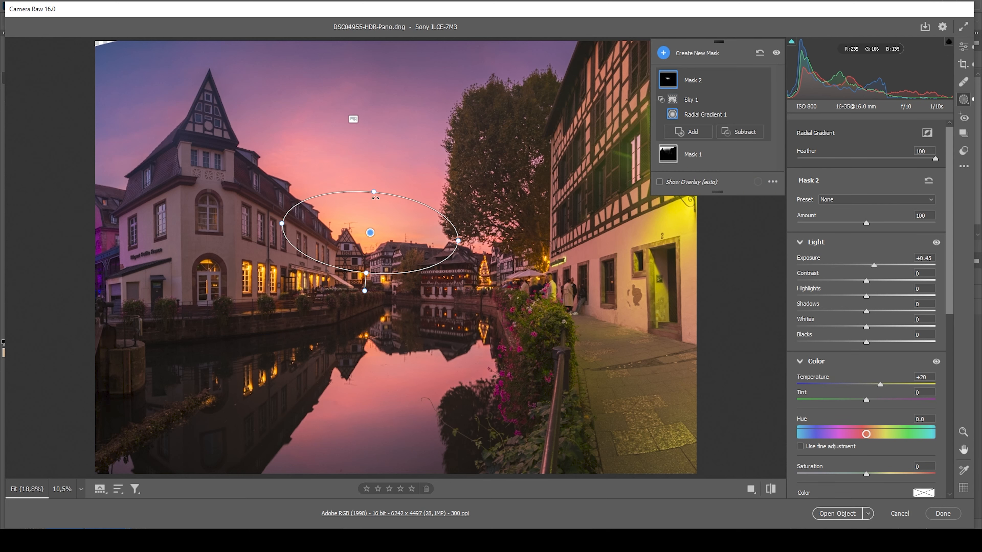
drag(374, 192, 376, 188)
drag(380, 223, 387, 225)
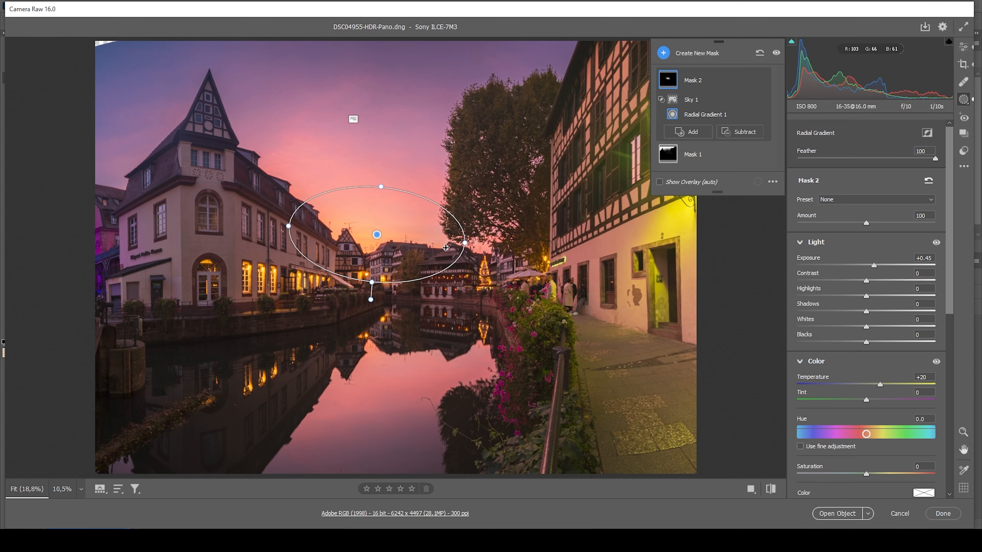
Add a new radial gradient mask as a small, slightly tilted ellipse over the distant rooftops at the horizon
click(681, 54)
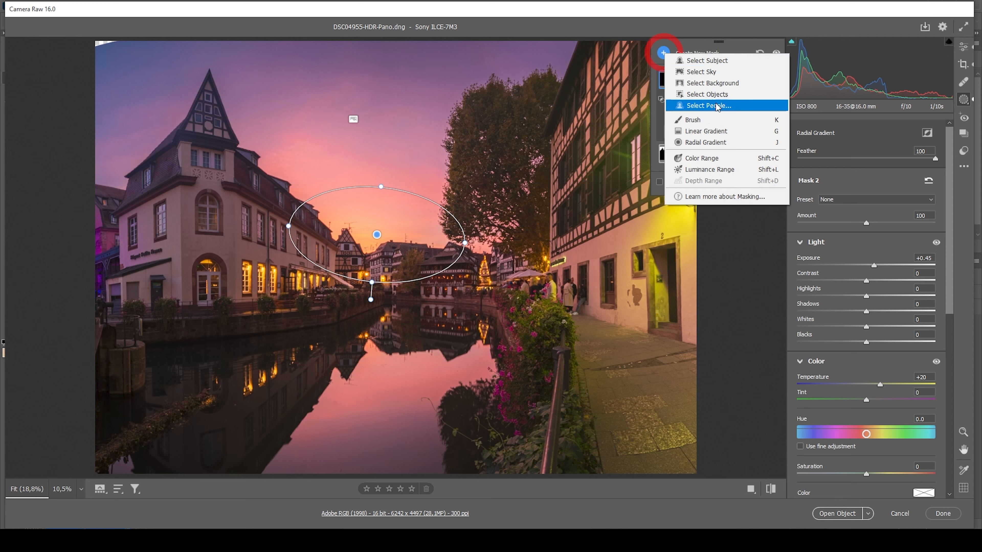
click(689, 145)
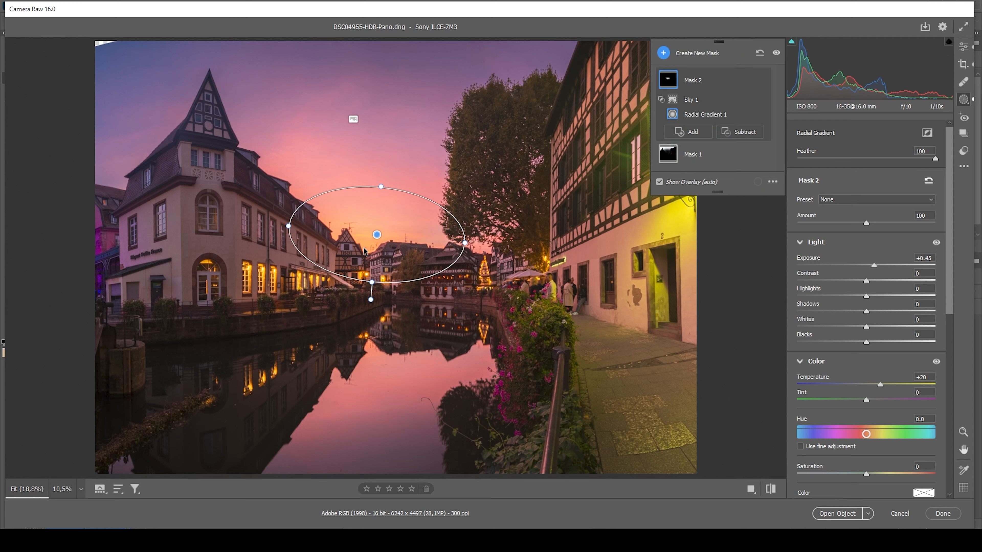
drag(364, 241, 386, 242)
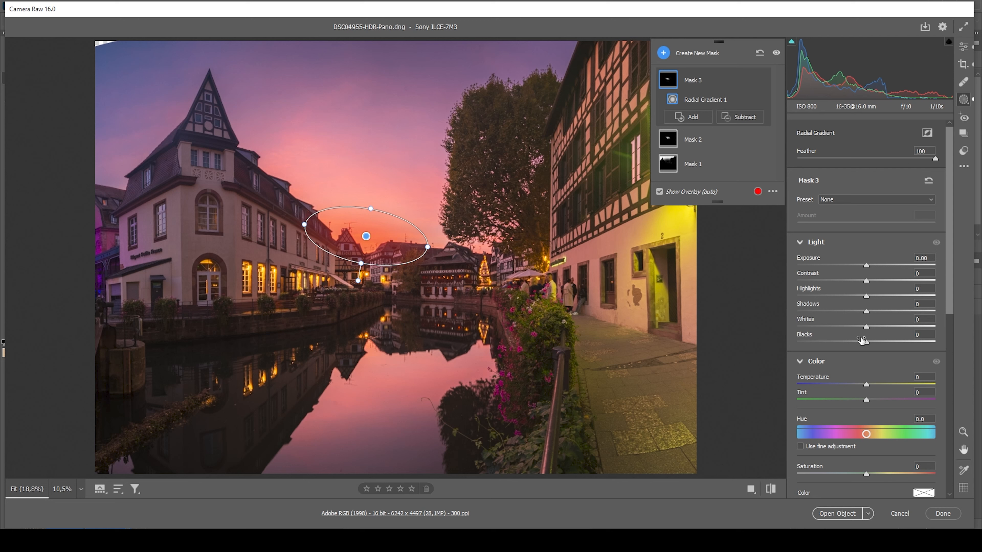
Raise the Blacks slightly in the rooftop mask and set its Dehaze to -16 for a hazy glow
drag(866, 345, 872, 347)
scroll(894, 380, down, 10)
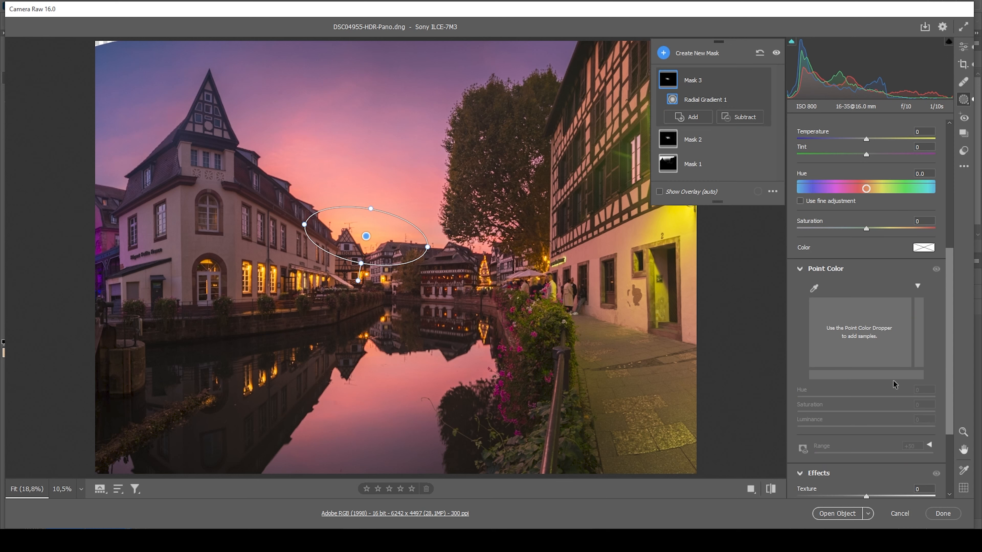
drag(866, 411, 855, 412)
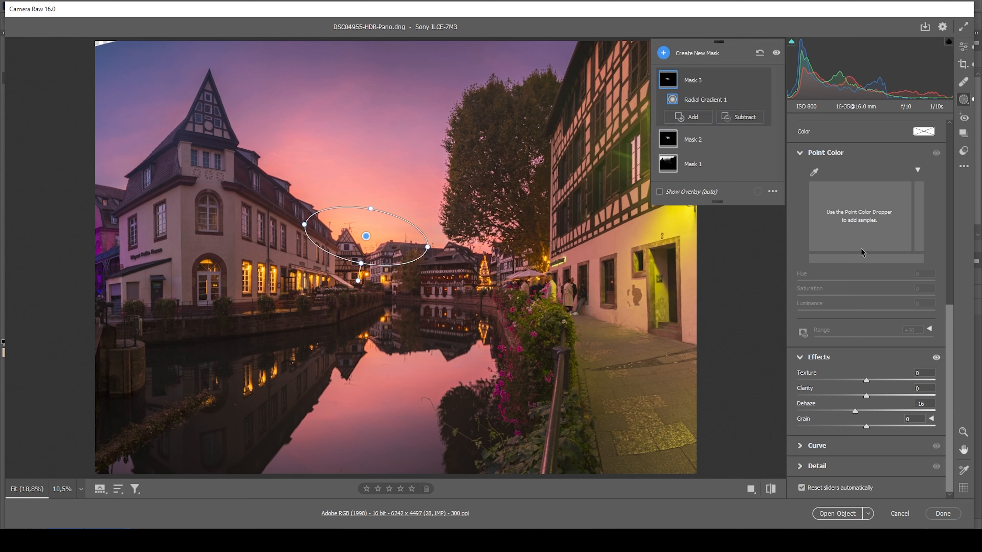
Add a new radial gradient mask as a large ellipse over the canal water, tilted upward to the right
click(664, 53)
click(700, 144)
mouse_move(381, 362)
mouse_down()
mouse_move(456, 403)
mouse_move(534, 424)
mouse_move(524, 428)
mouse_up()
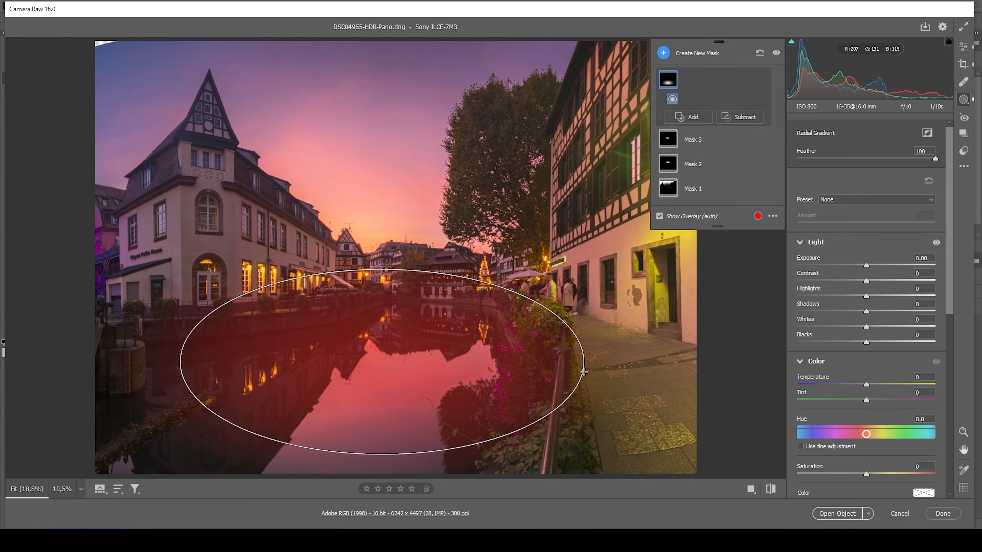
drag(583, 380, 563, 327)
drag(497, 327, 470, 334)
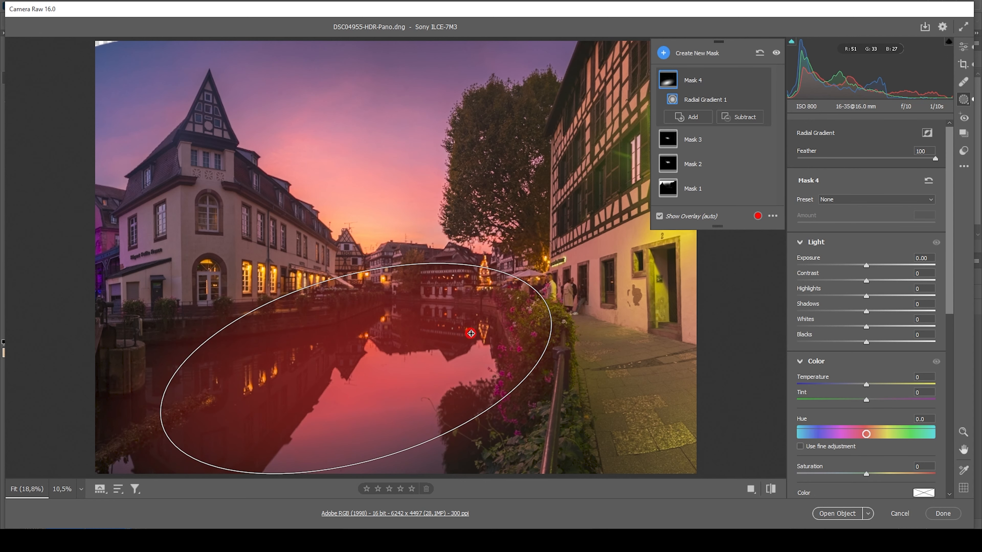
Set the water mask's Clarity to +22
scroll(865, 340, down, 8)
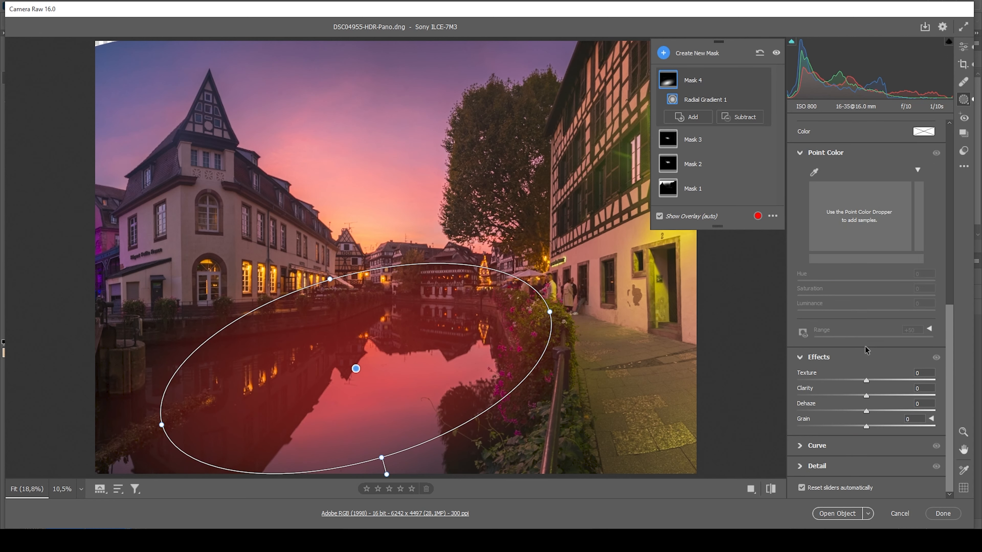
drag(867, 396, 877, 395)
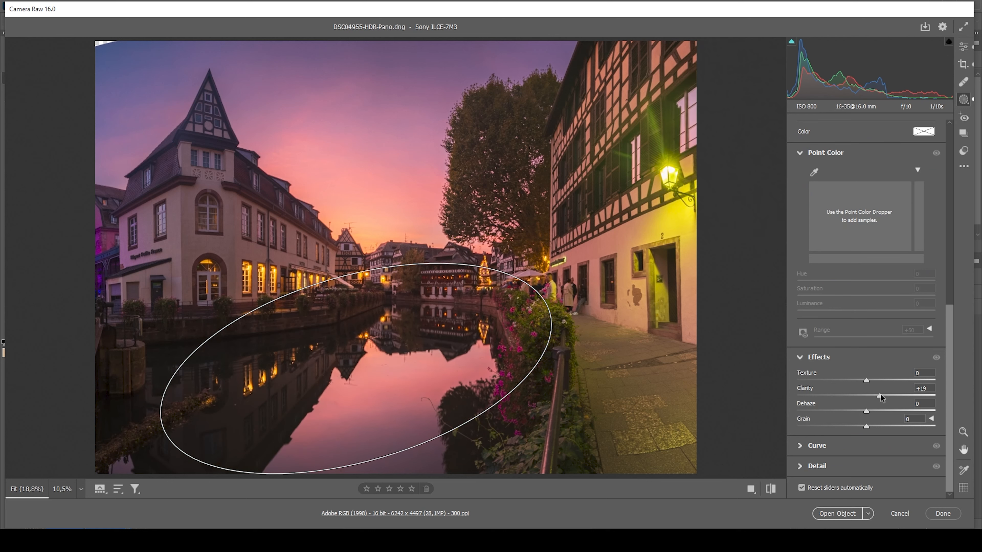
drag(882, 396, 883, 396)
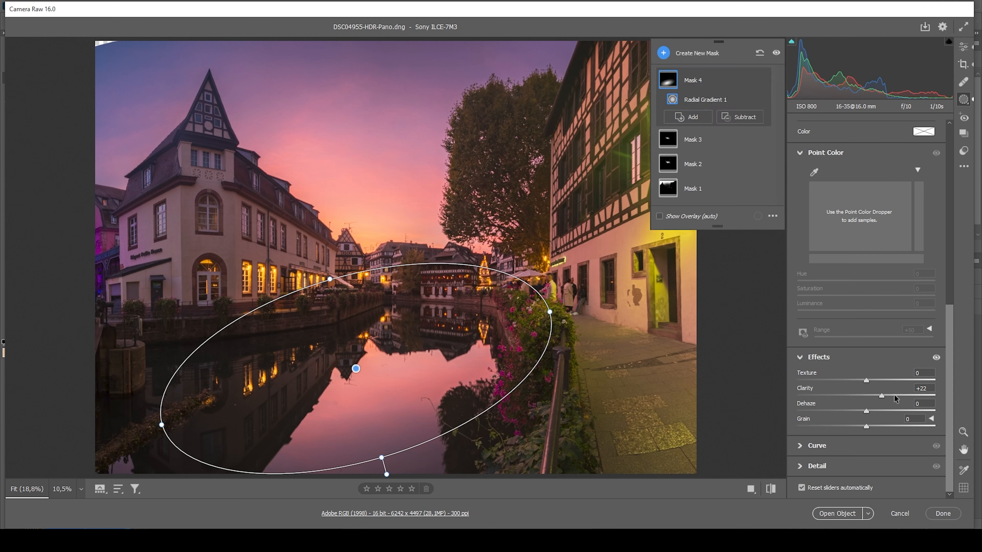
Add a new radial gradient mask as a wide, flat ellipse across the waterfront houses and the far canal banks
click(663, 53)
click(703, 143)
drag(373, 293, 500, 319)
drag(188, 290, 186, 295)
drag(373, 293, 385, 293)
drag(386, 329, 386, 334)
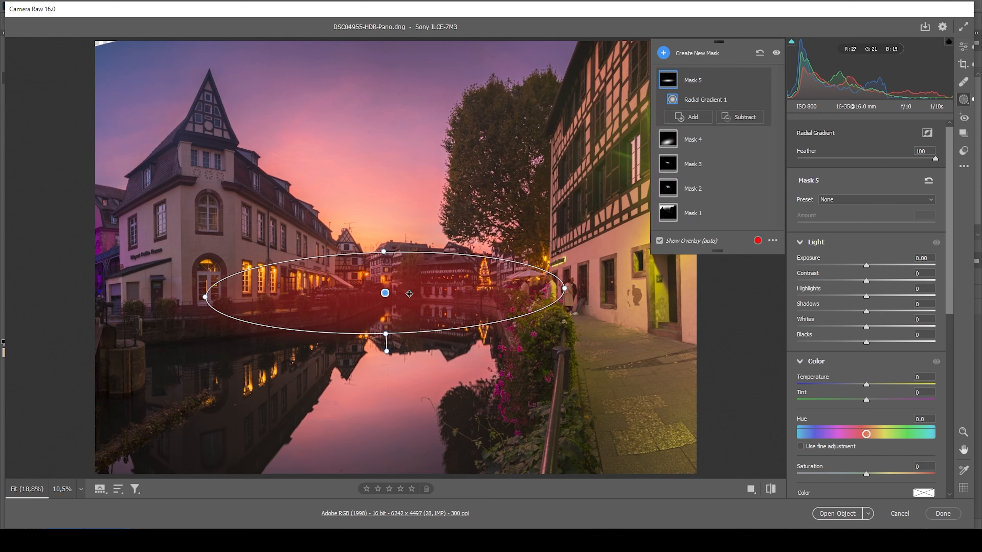
Set the waterfront mask's Whites to about +18 and Clarity to +9
drag(869, 326, 881, 332)
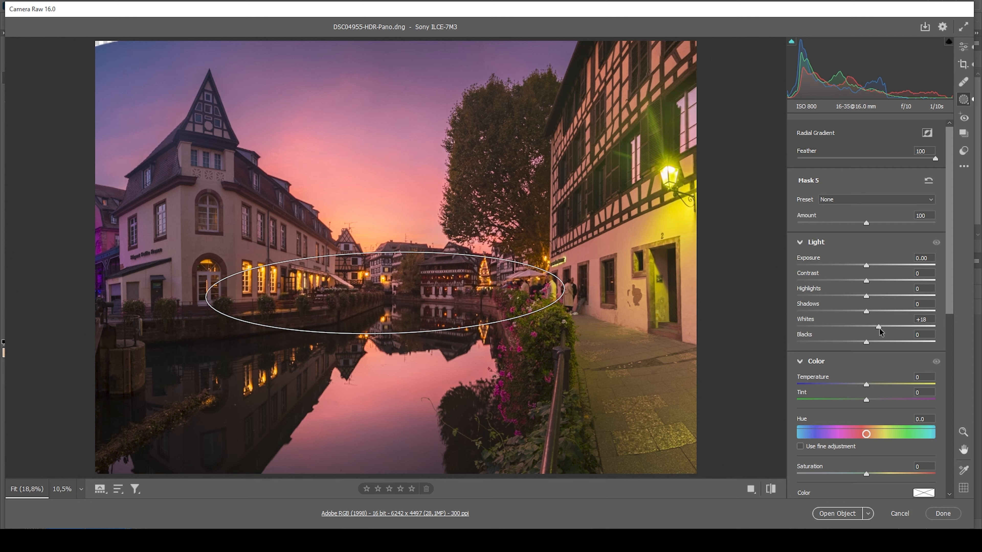
scroll(862, 402, down, 10)
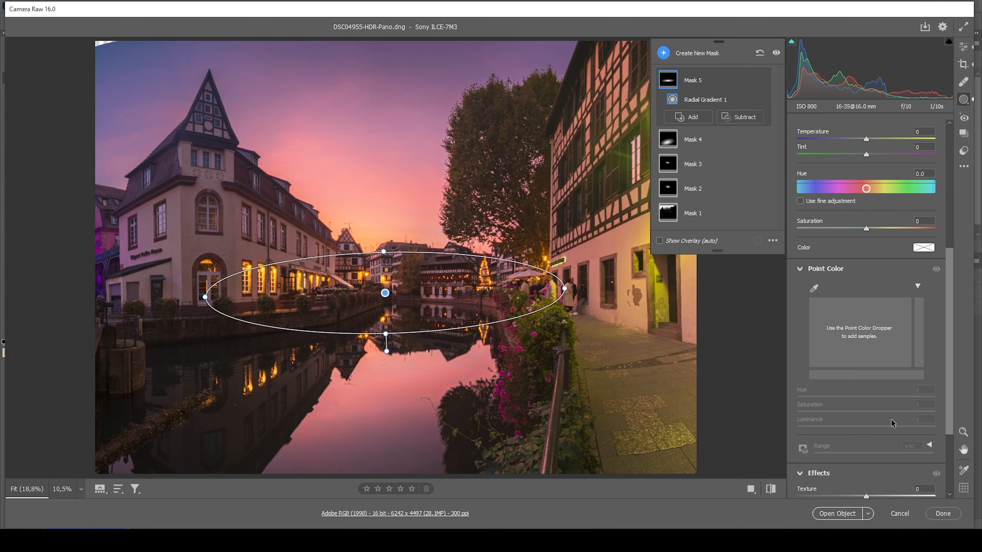
drag(866, 395, 873, 397)
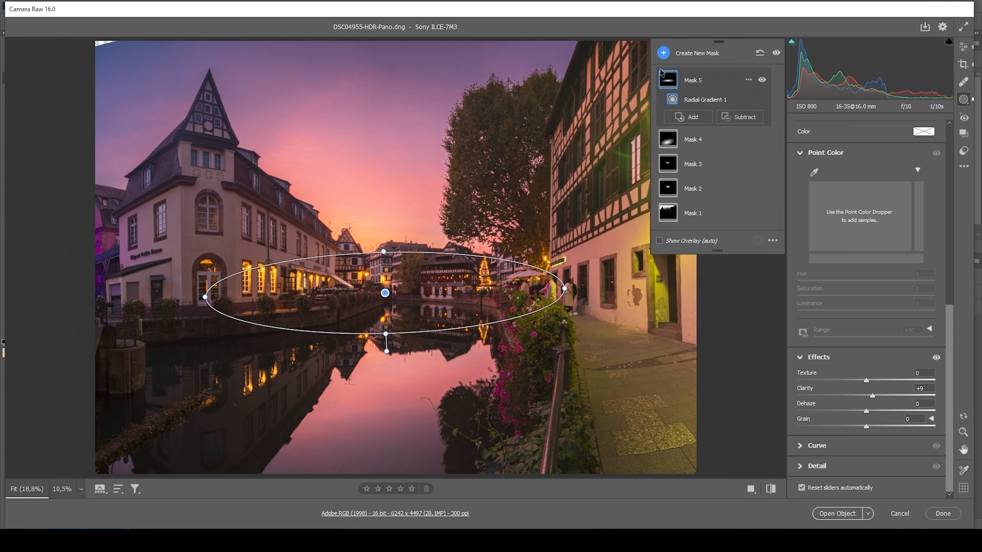
Add a new radial gradient mask as a large ellipse centred on the sunset glow above the rooftops
click(663, 55)
click(700, 144)
drag(357, 209, 466, 268)
drag(331, 200, 342, 206)
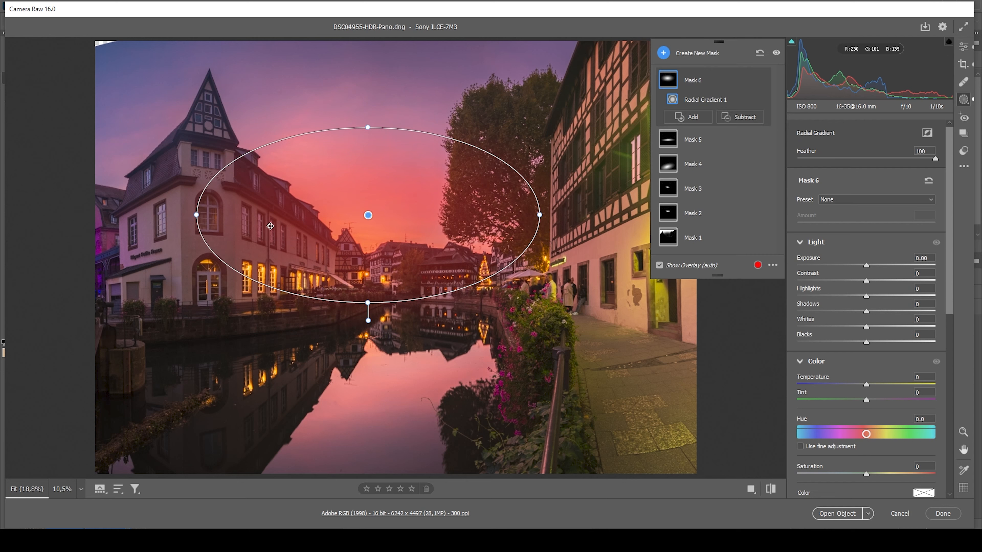
Intersect the large sunset glow mask with a sky selection and move its ellipse slightly down
click(749, 81)
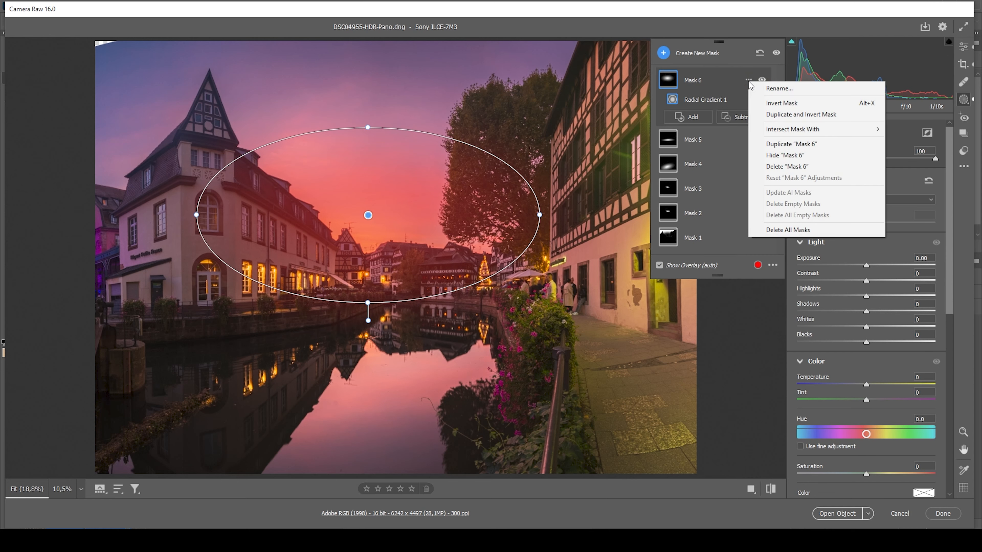
mouse_move(790, 131)
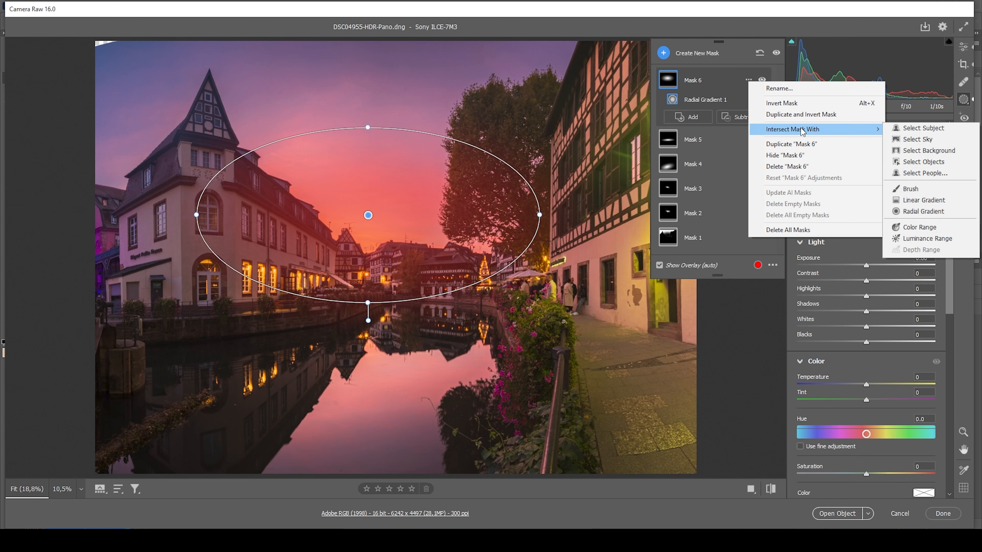
click(918, 141)
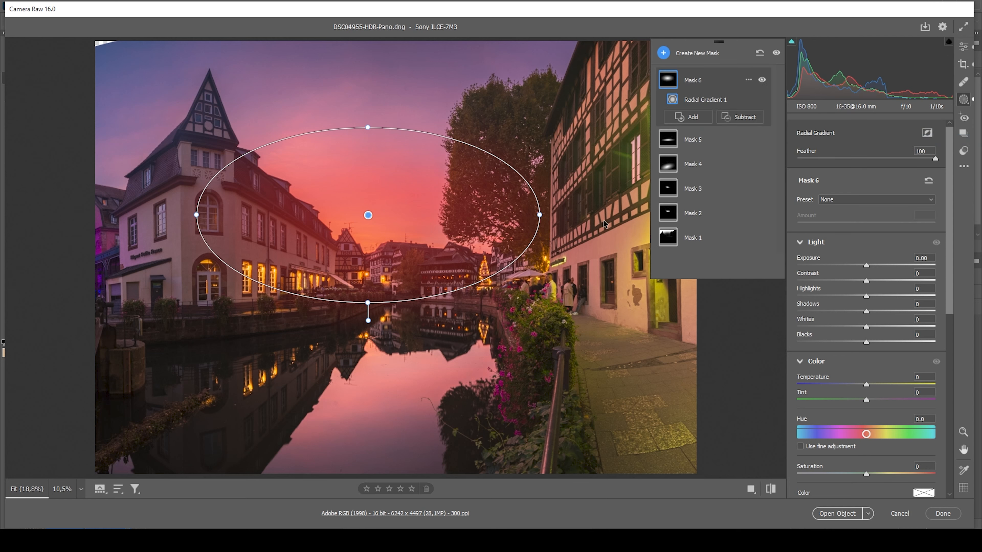
drag(368, 215, 369, 222)
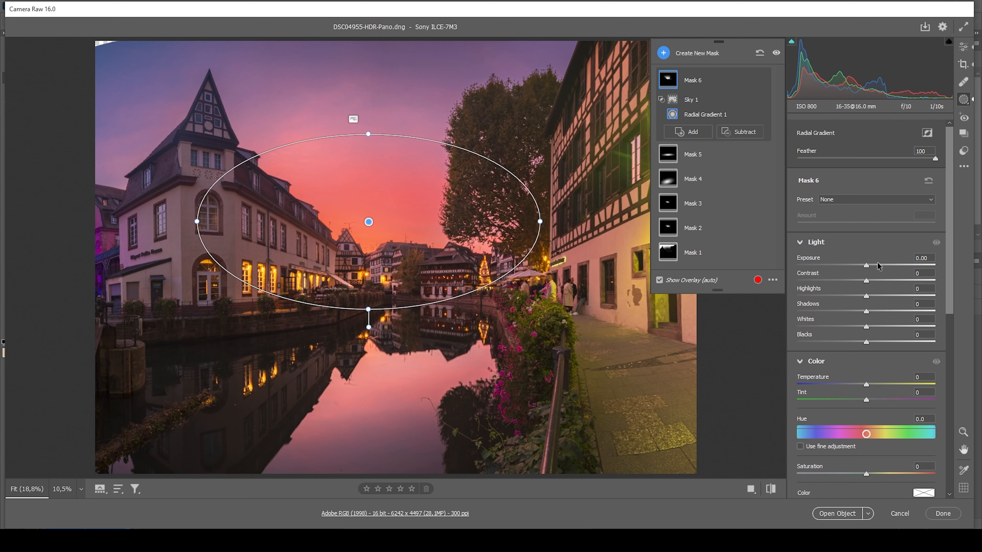
Set the sunset glow mask's Exposure to +0.05 and Temperature to +36, and make its ellipse smaller, slightly tilted and lower
drag(866, 267, 871, 268)
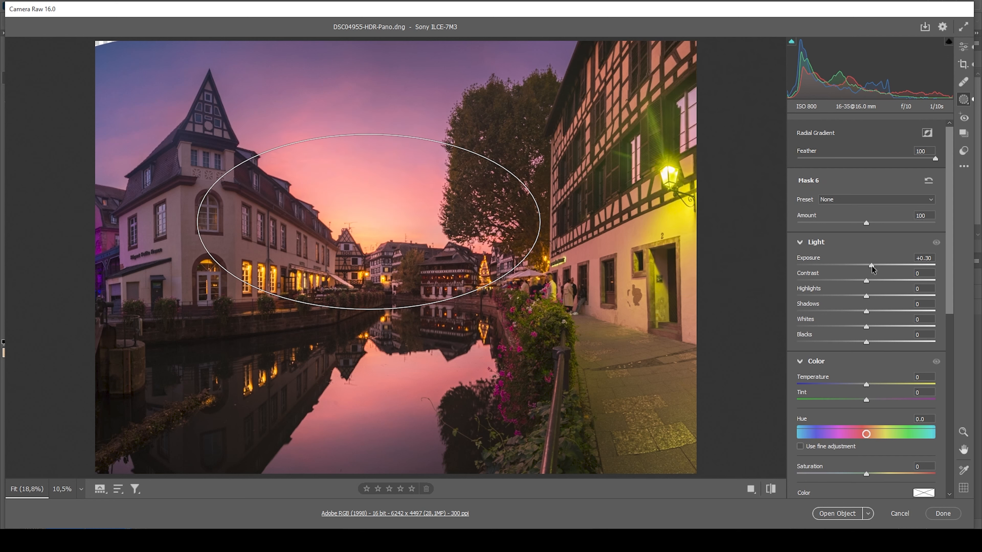
drag(873, 270, 868, 267)
drag(866, 385, 878, 386)
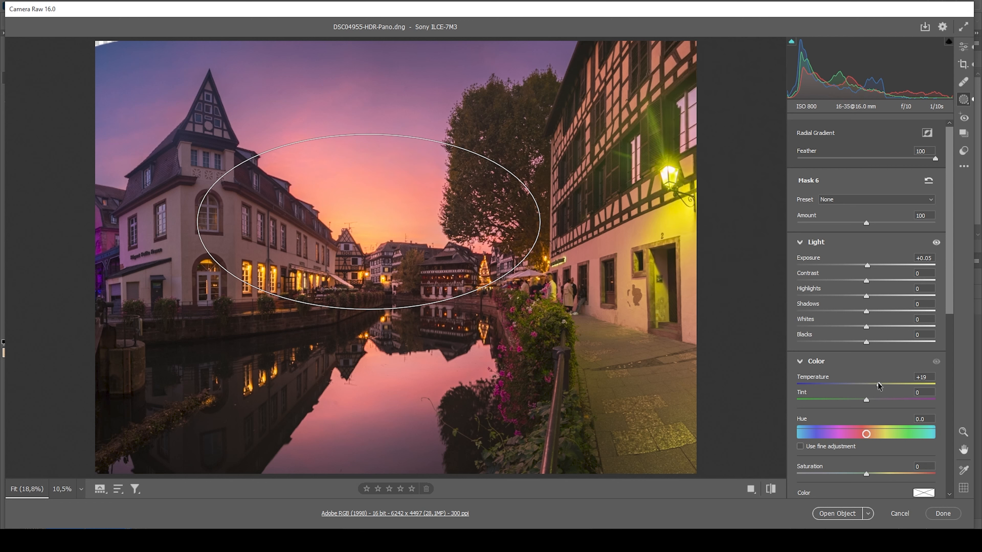
drag(879, 386, 890, 385)
drag(891, 383, 891, 382)
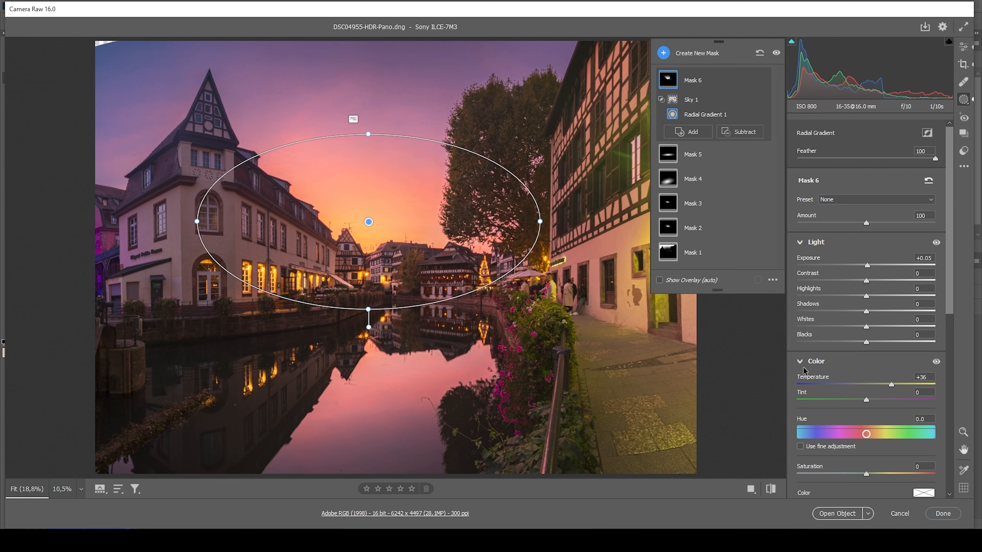
drag(549, 222, 520, 239)
drag(458, 231, 433, 255)
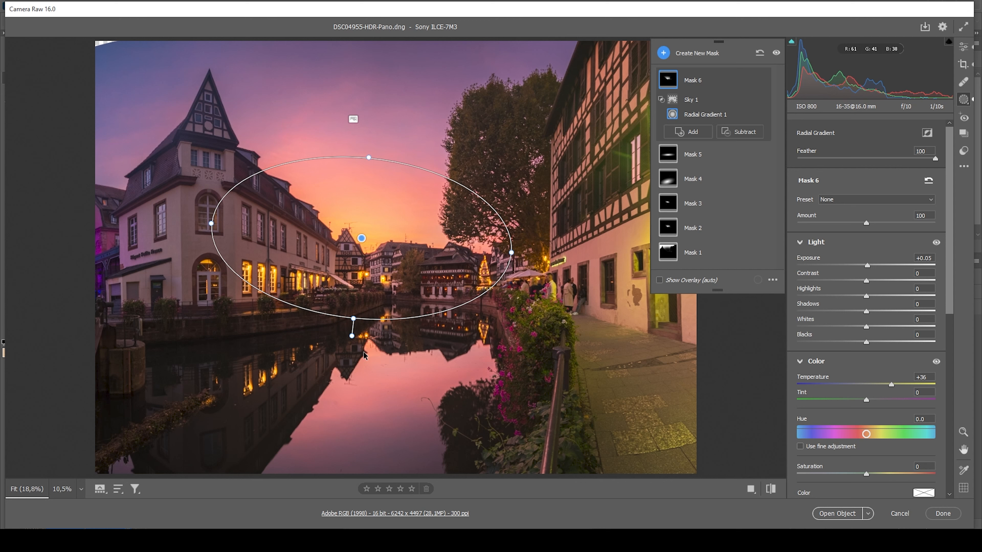
Create a new color range mask by sampling the bright sky reflection in the canal water
click(676, 131)
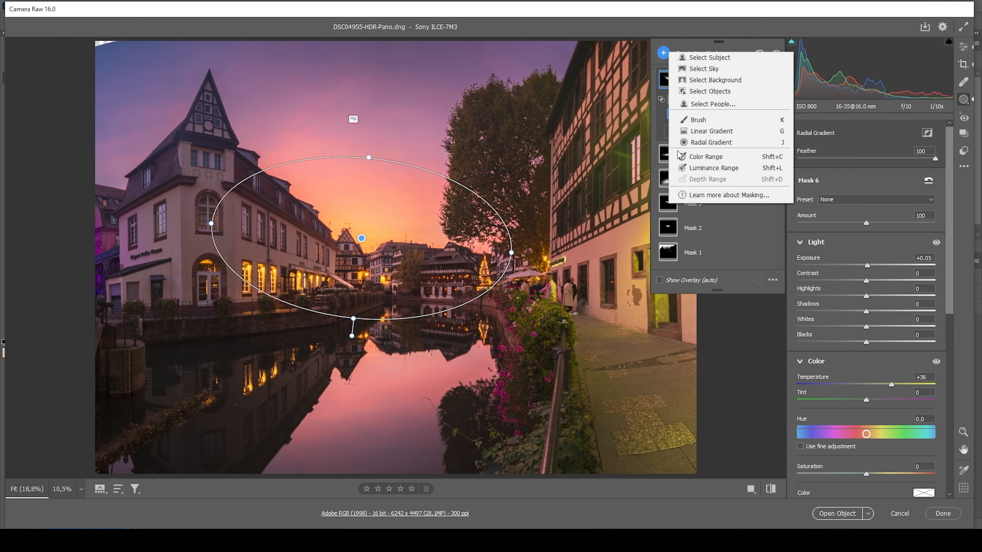
click(696, 157)
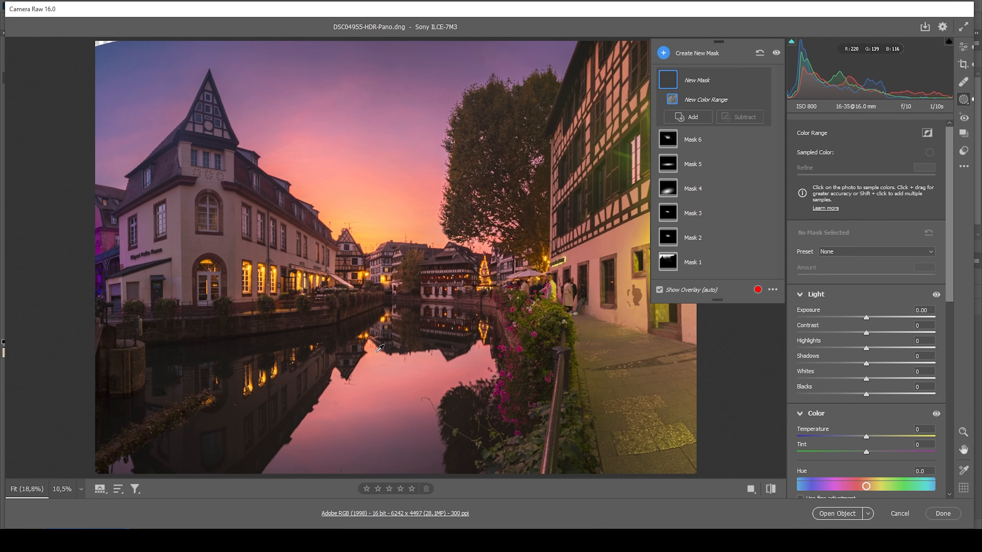
click(375, 351)
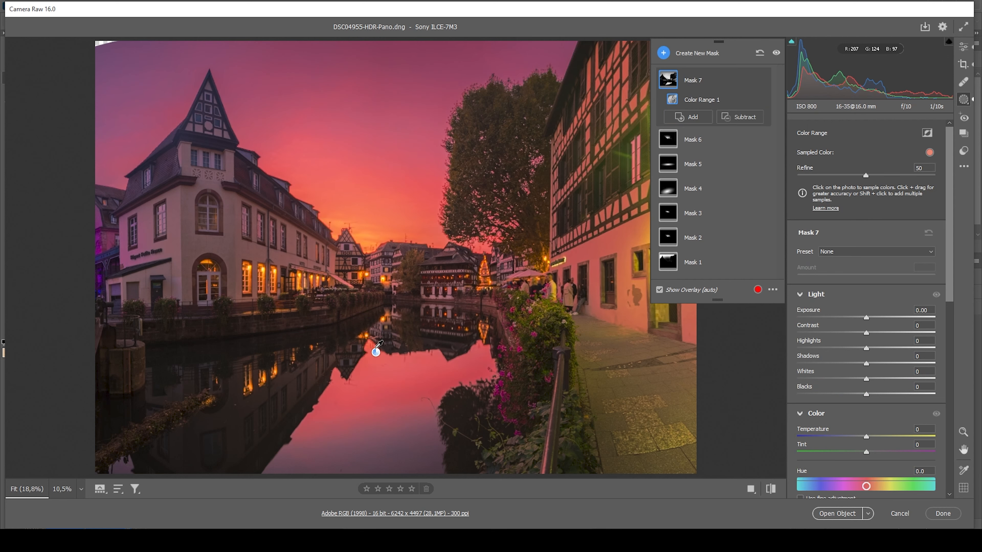
Intersect the color range mask with a tilted radial gradient over the canal reflection, and set its Temperature to +36
right_click(750, 84)
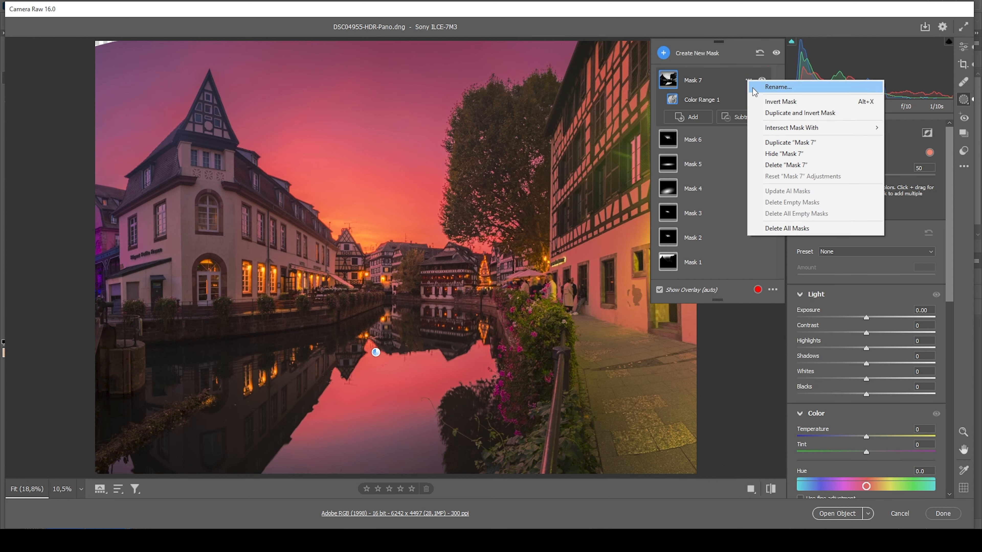
mouse_move(793, 128)
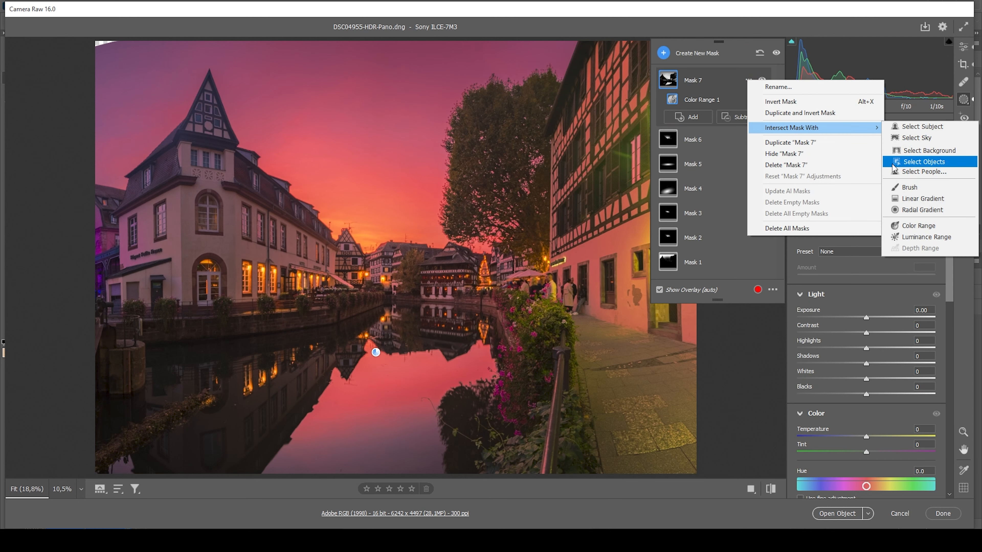
click(928, 211)
drag(359, 362, 468, 361)
drag(386, 352, 405, 351)
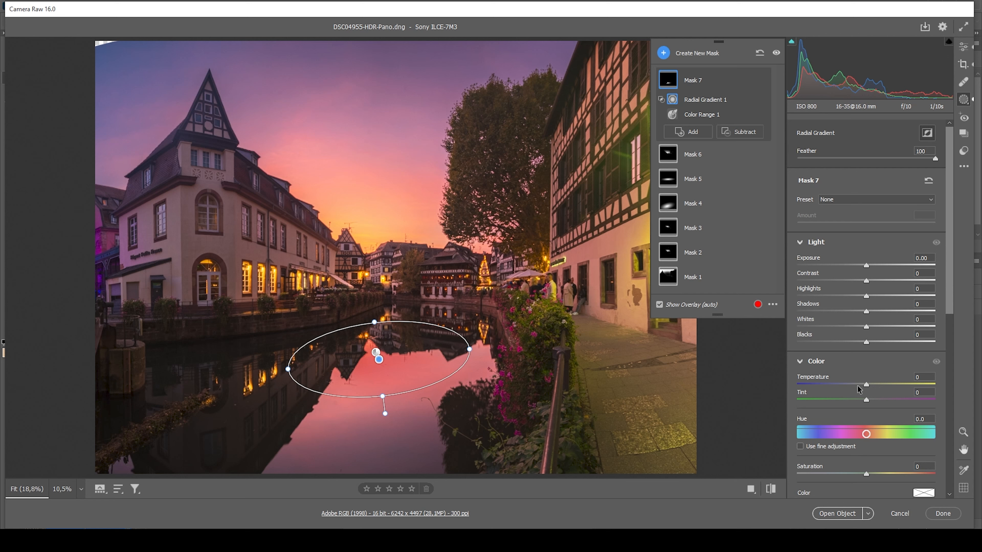
drag(865, 387, 889, 388)
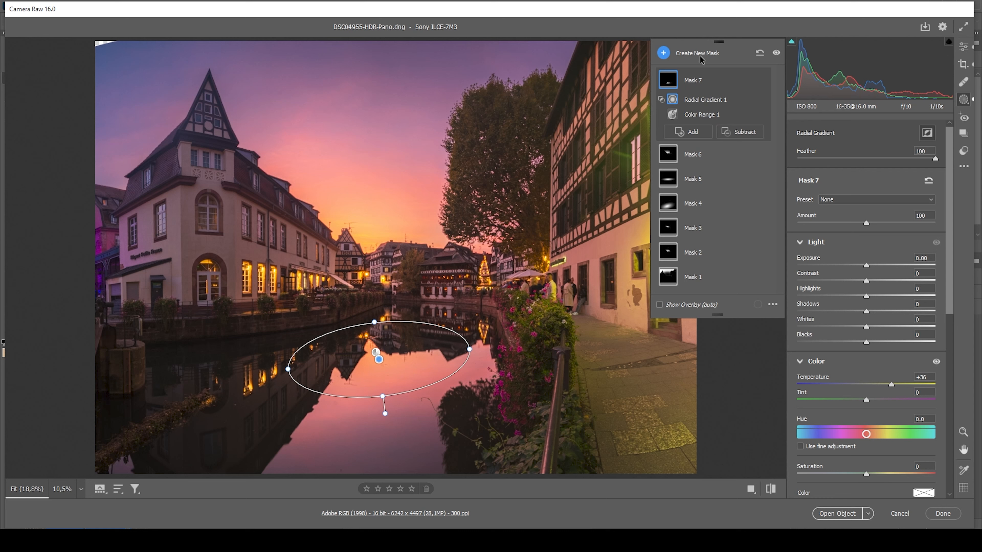
Compare the photo with and without all masks, and return to the global edit settings
click(775, 54)
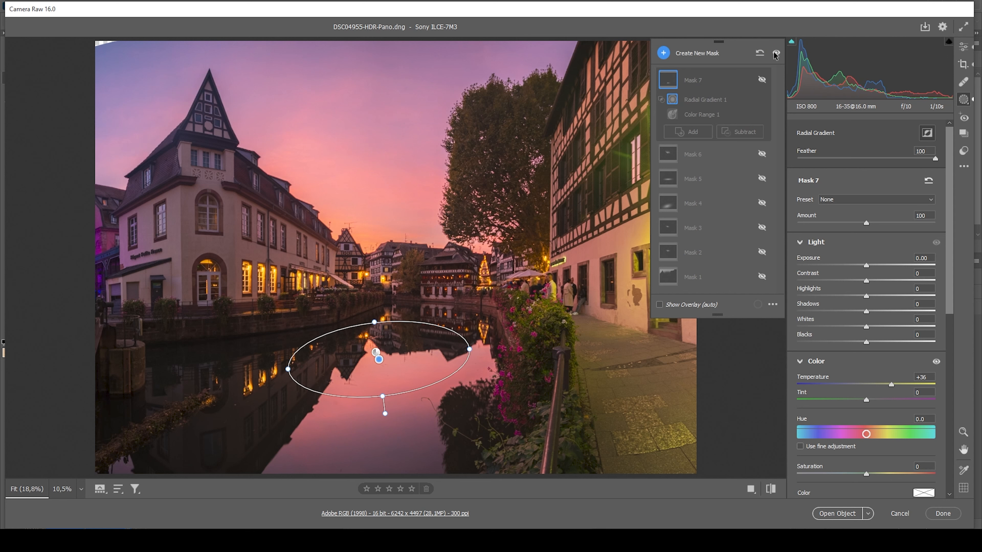
click(776, 53)
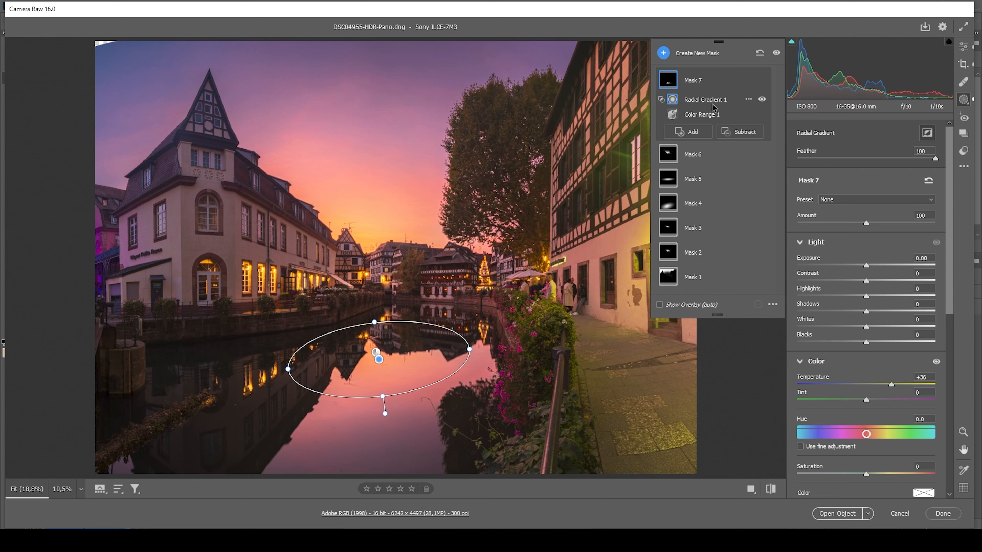
click(963, 46)
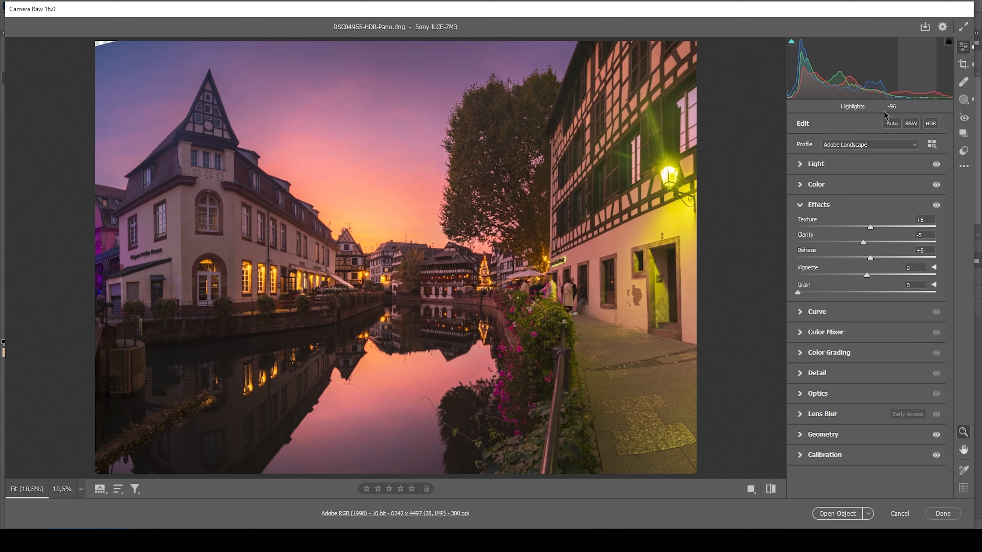
In the Color Mixer, shift the hue of Yellows to -39 and Greens to -47
click(802, 207)
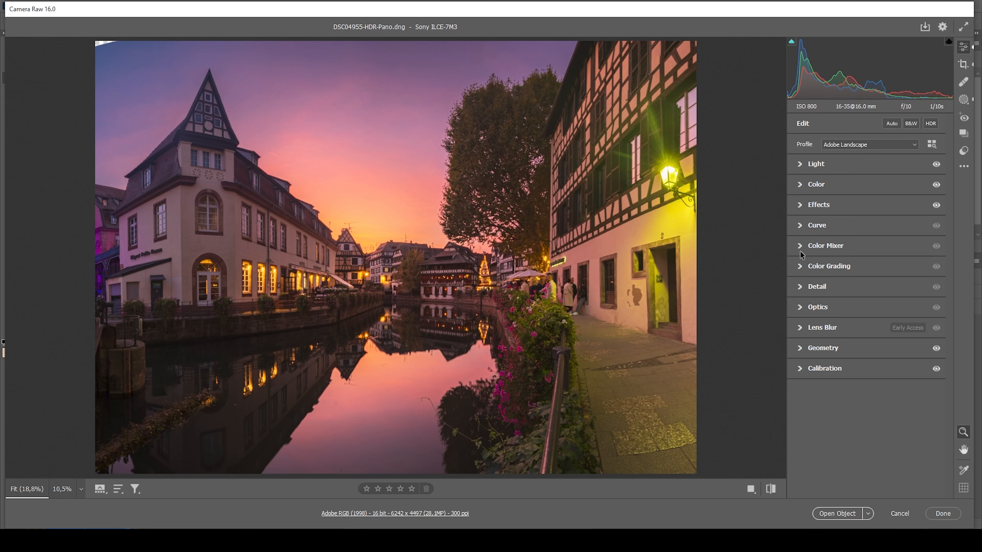
click(800, 246)
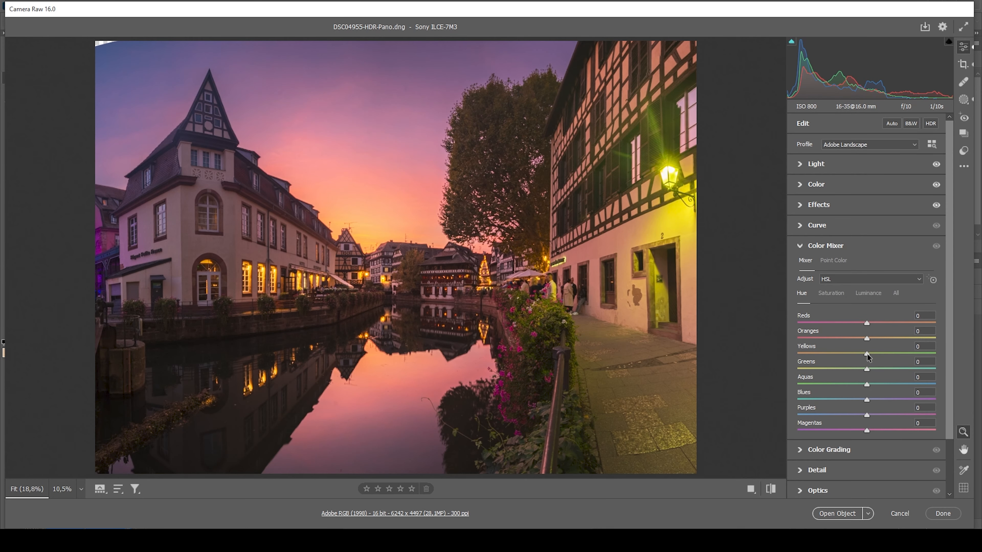
drag(867, 354, 853, 353)
drag(847, 353, 833, 372)
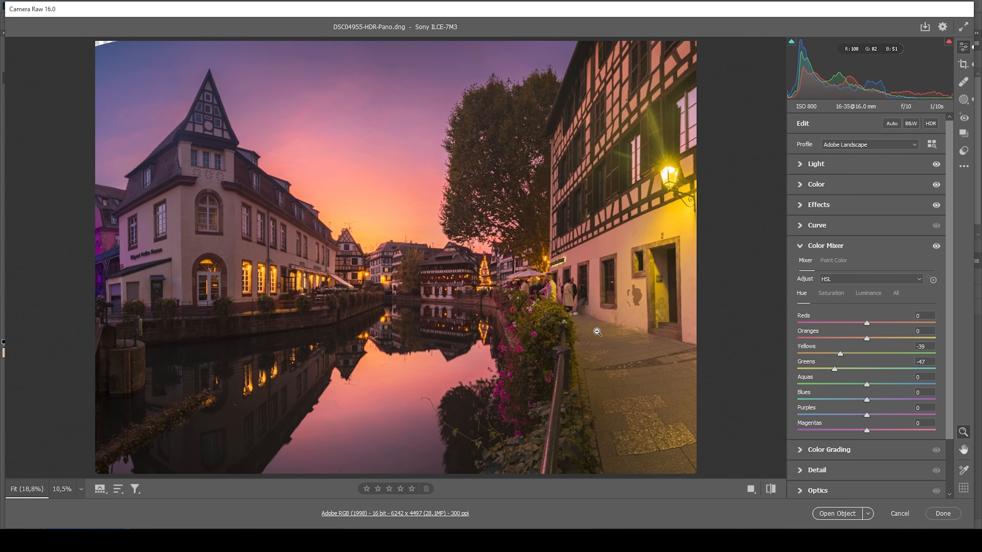
Set the Color Mixer saturation of Oranges to +10, Yellows to -16 and Blues to +32
click(829, 294)
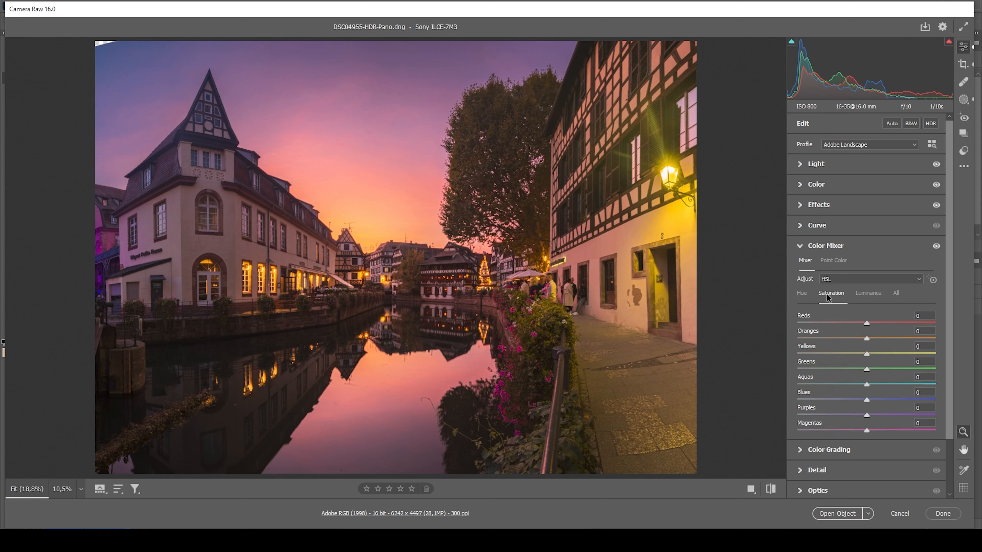
drag(872, 338, 875, 340)
drag(865, 354, 856, 353)
drag(867, 400, 889, 401)
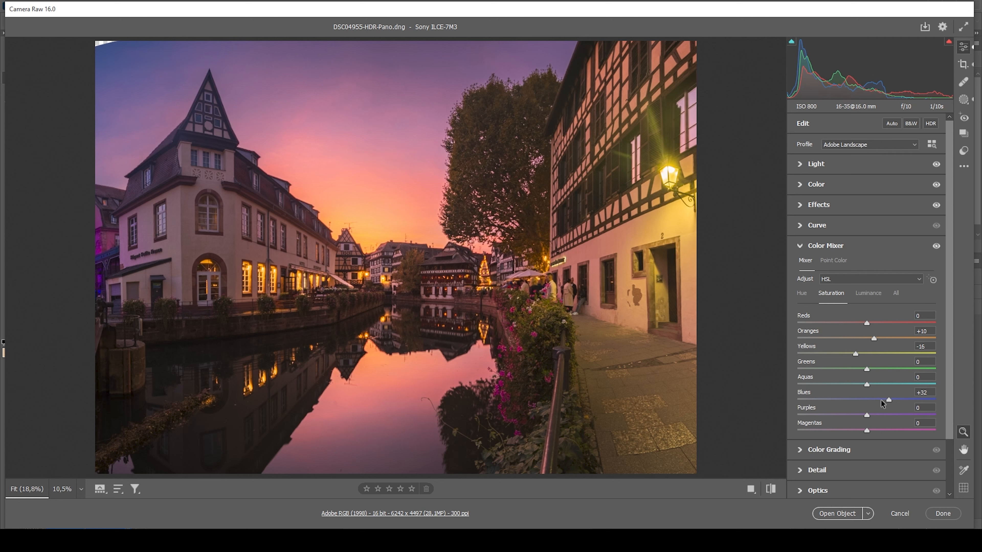
click(802, 248)
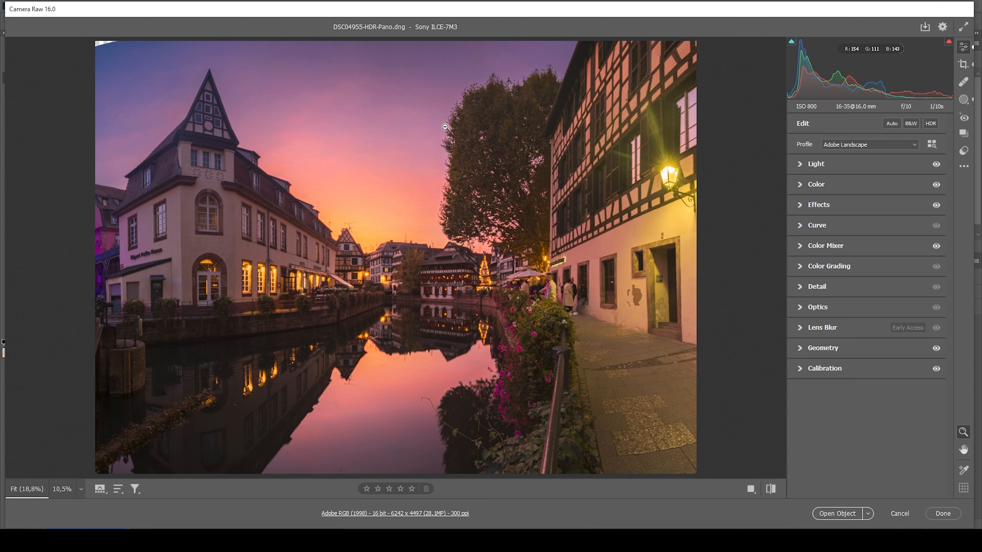
Color grade the highlights orange with Hue 31 and Saturation 62
click(800, 266)
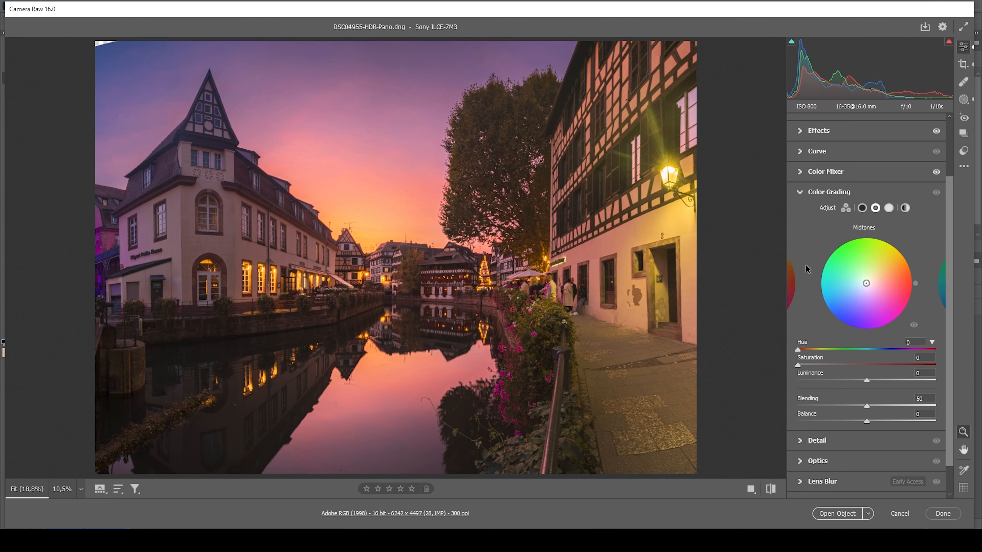
click(892, 211)
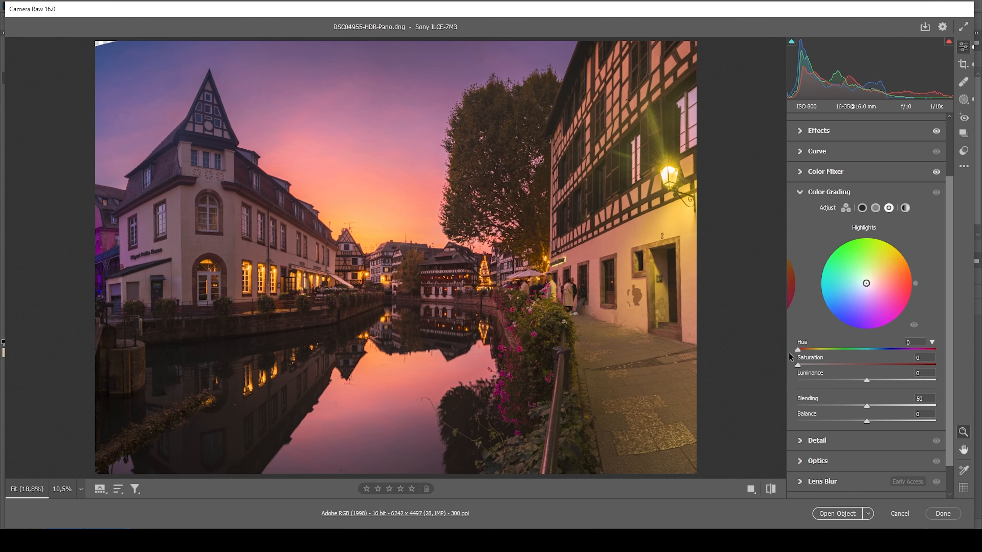
drag(806, 350, 810, 350)
drag(798, 364, 888, 364)
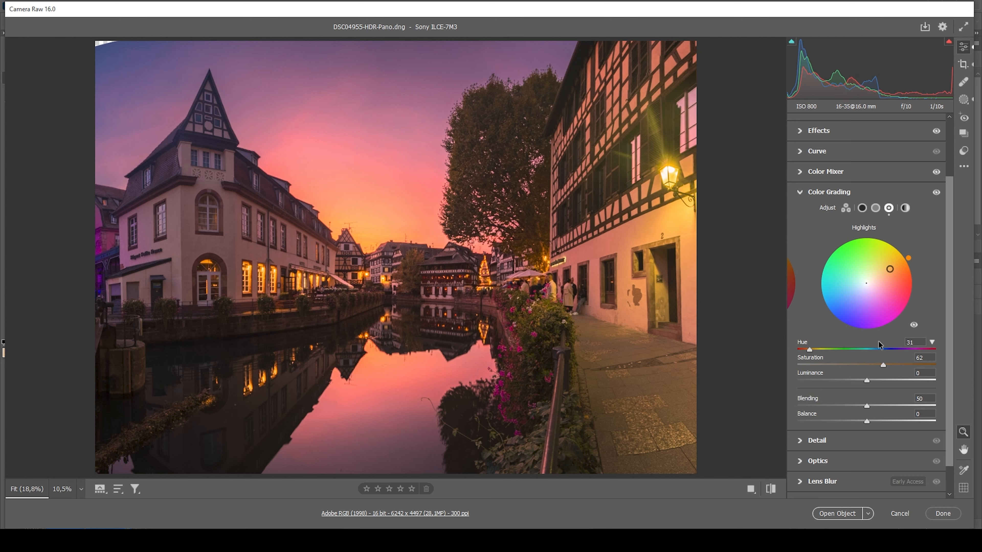
Color grade the midtones blue with Hue 219 and Saturation 37
click(877, 209)
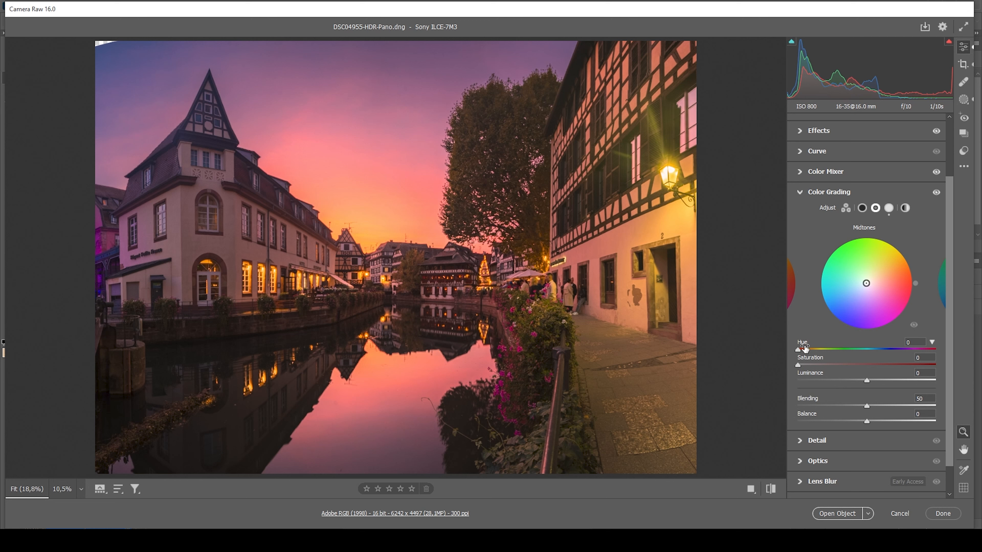
drag(862, 354, 881, 355)
drag(798, 366, 849, 366)
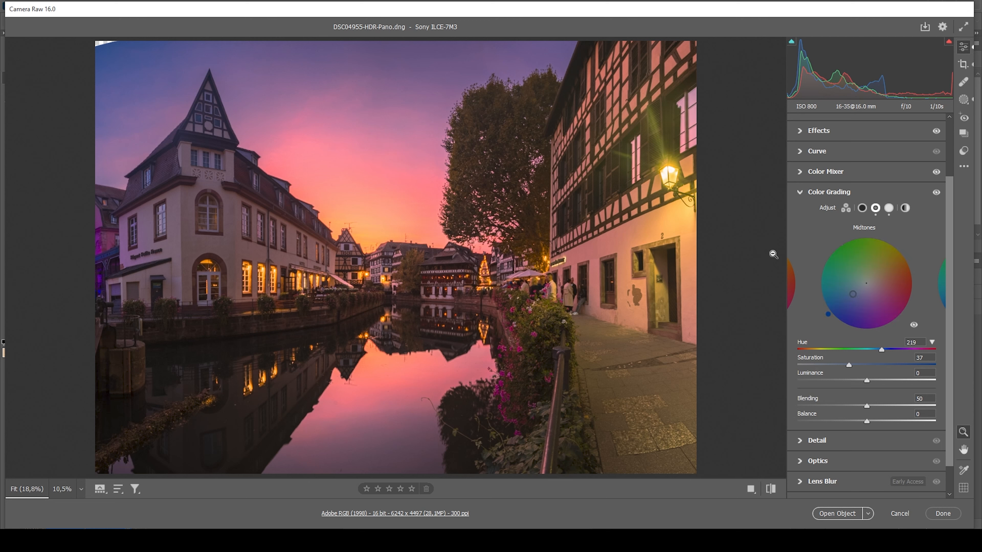
click(801, 192)
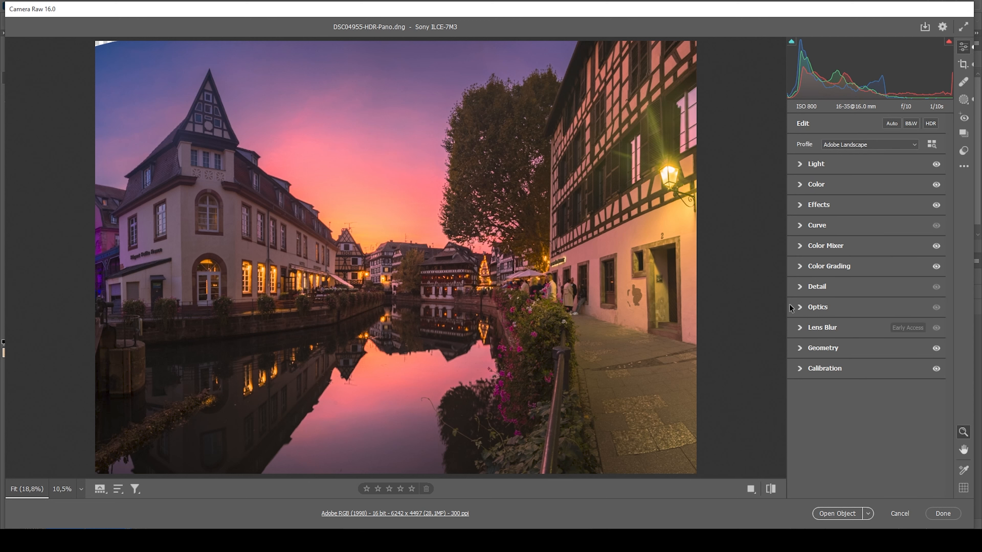
Set Sharpening to 91 with Radius 0.5, Detail 100 and Masking 46
click(799, 287)
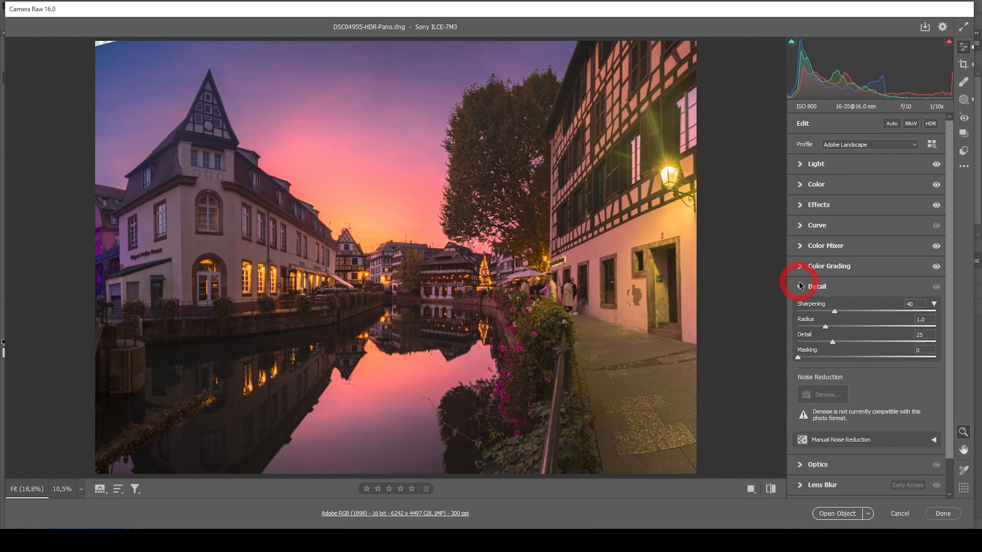
drag(825, 327, 777, 329)
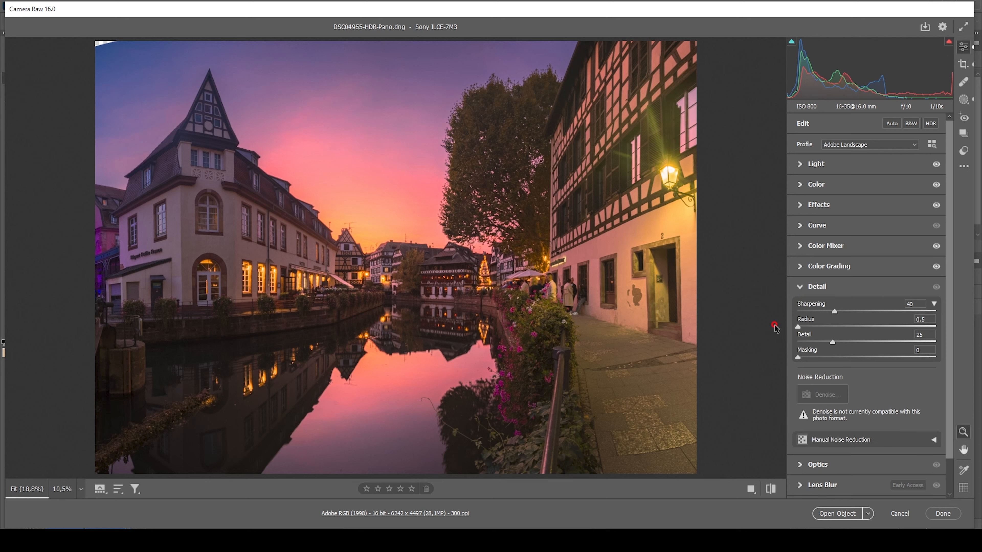
drag(860, 345, 966, 350)
drag(826, 359, 861, 358)
drag(879, 315, 881, 316)
Compare the edited photo with its default settings
click(767, 492)
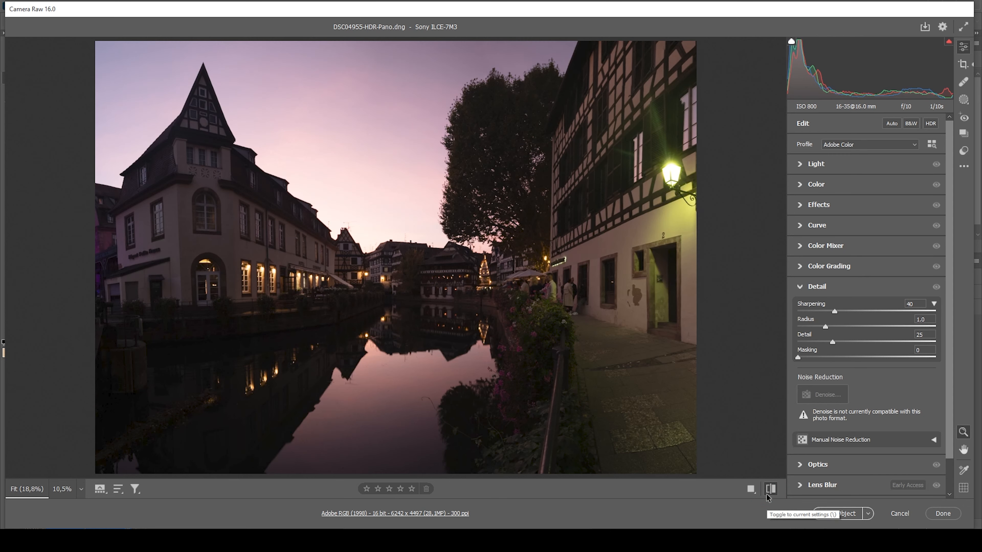
click(767, 493)
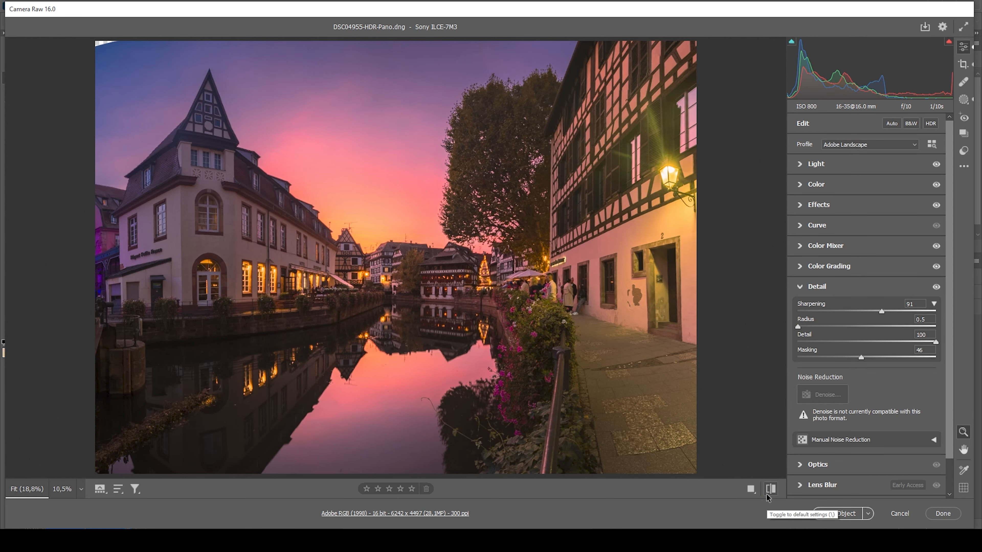
click(767, 495)
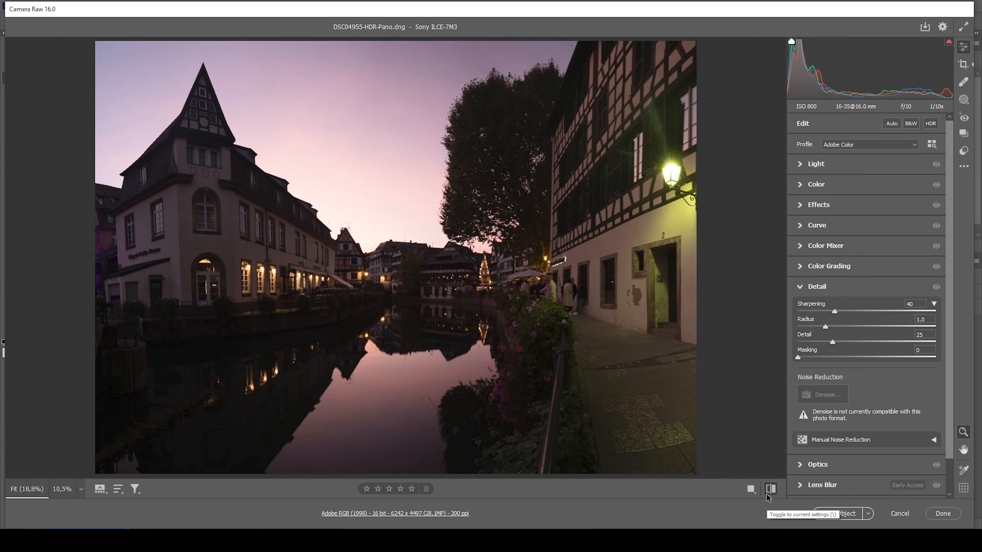
click(768, 495)
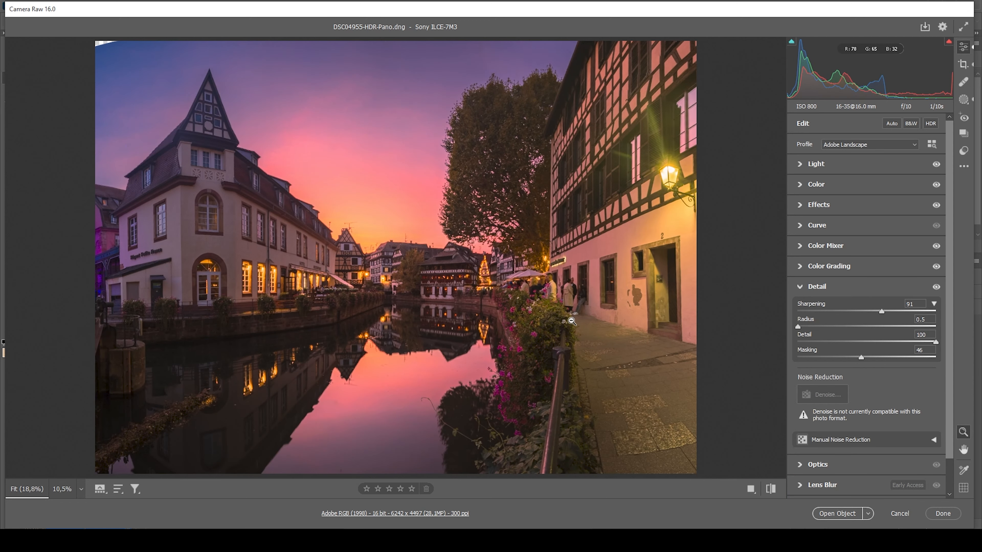
Open the edited panorama in Photoshop as an object and duplicate its layer
click(839, 514)
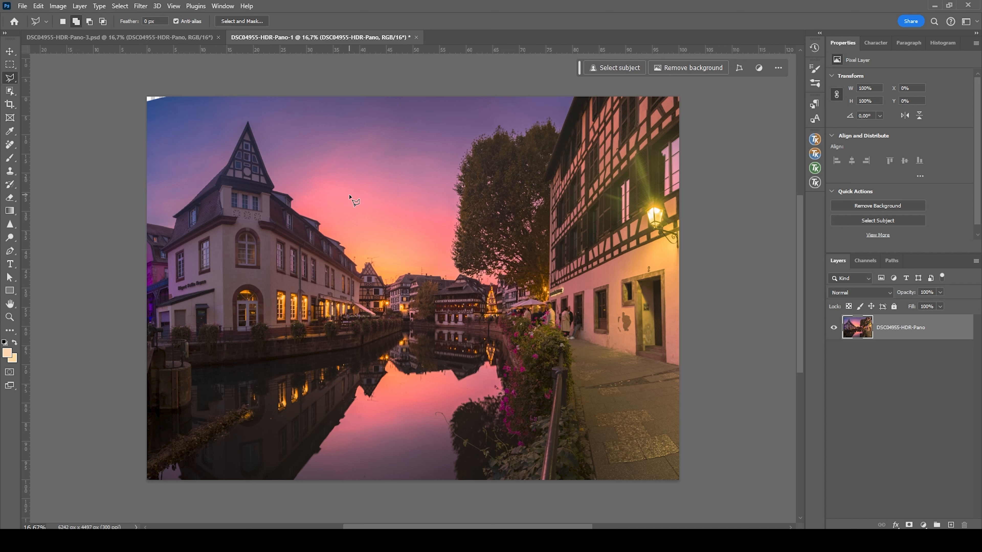
key(ctrl+j)
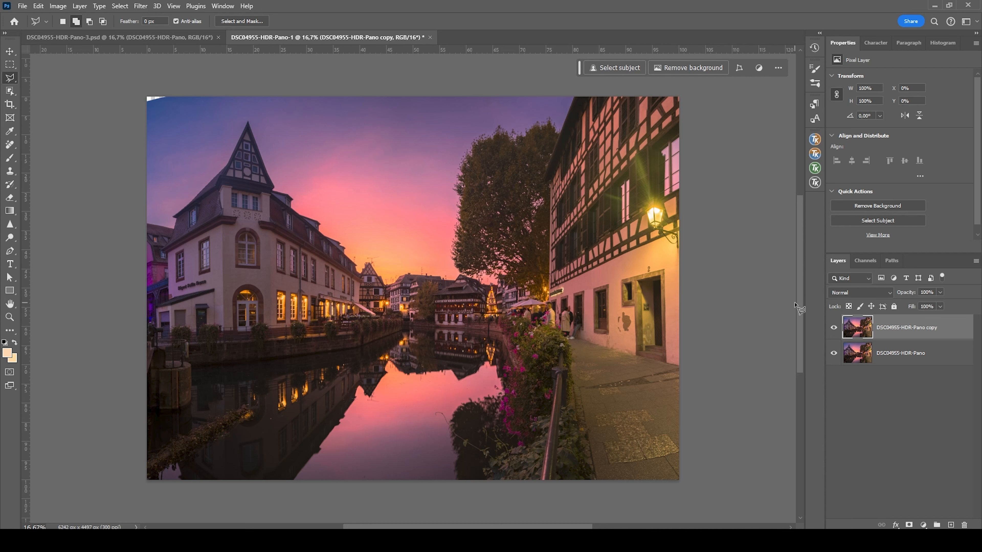
Start Perspective Warp on the layer copy and lay out three joined planes over the left building, the canal centre and the right building
click(38, 6)
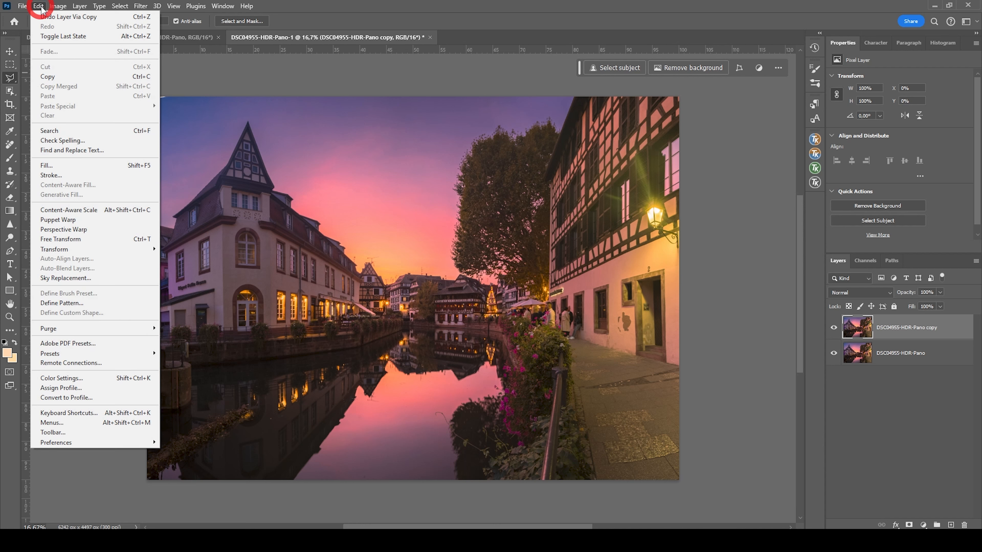
click(94, 231)
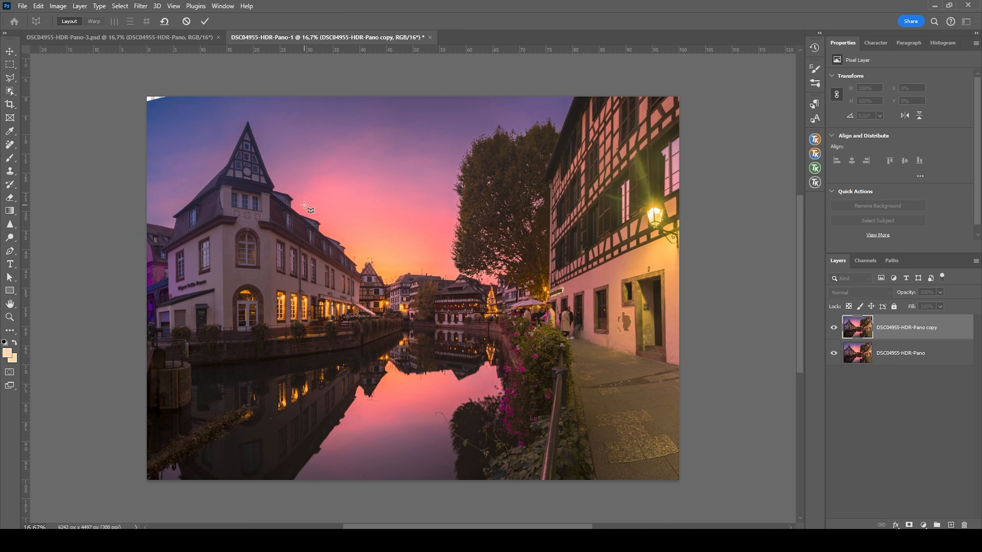
drag(146, 92, 274, 481)
drag(274, 481, 276, 483)
drag(686, 488, 540, 92)
drag(287, 484, 399, 92)
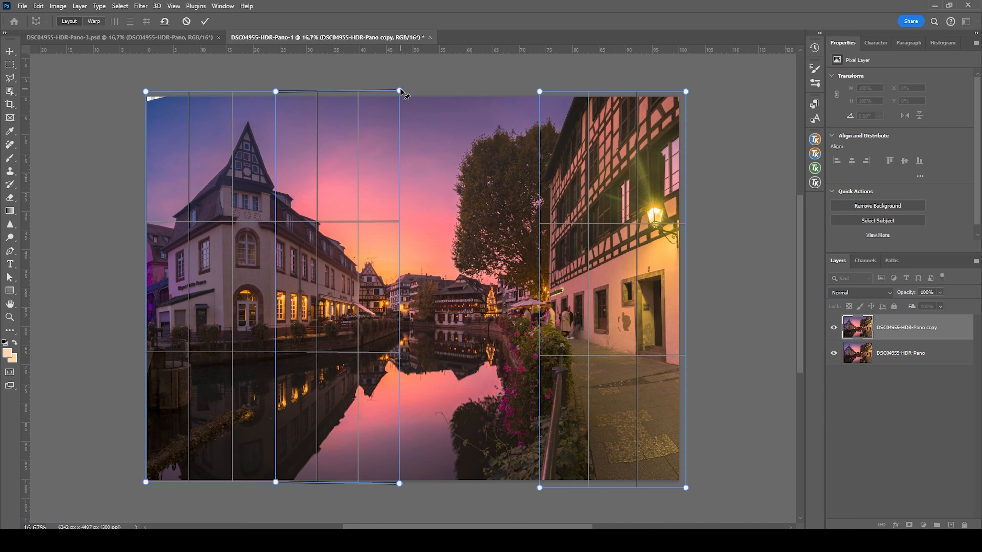
drag(399, 91, 538, 91)
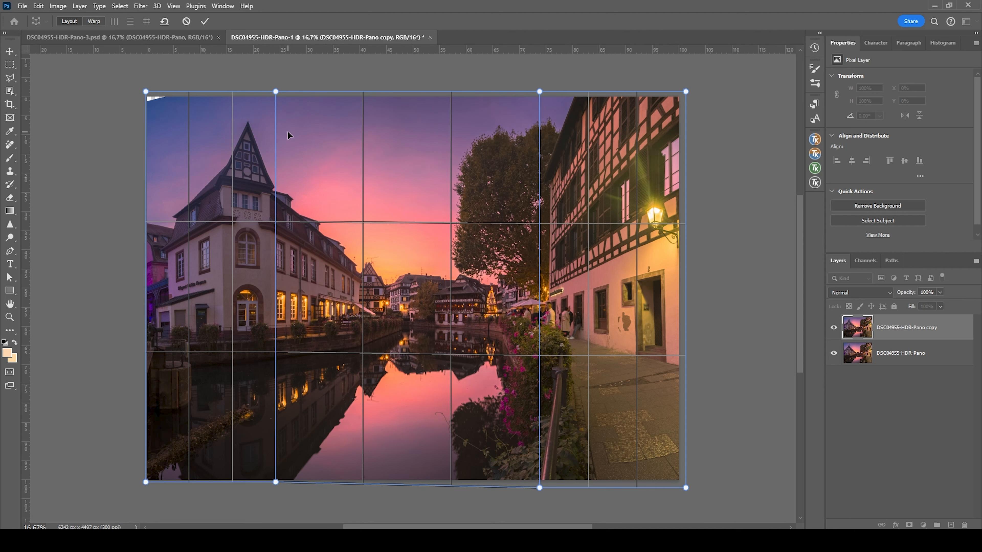
Warp the perspective planes to straighten the left and right buildings, and apply the transformation
click(99, 22)
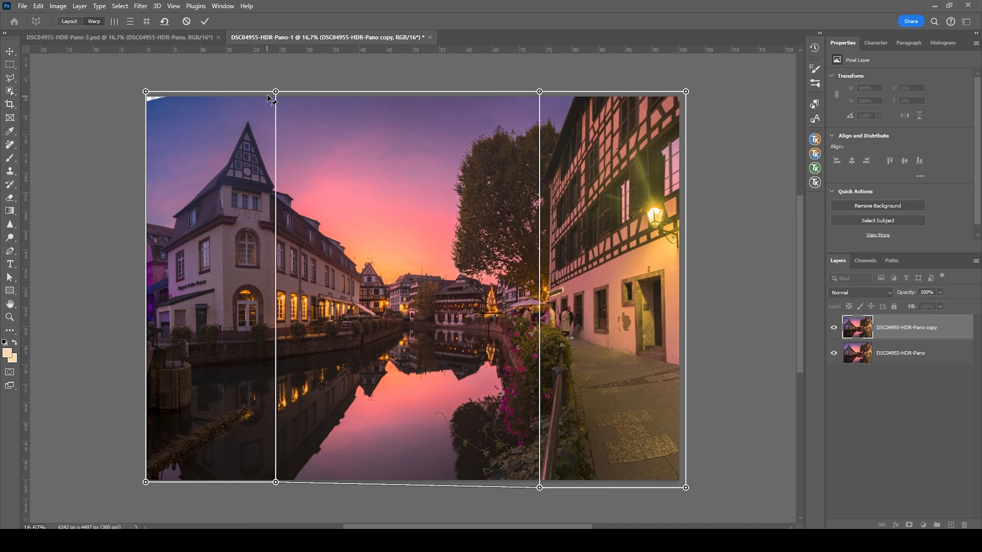
drag(277, 92, 290, 95)
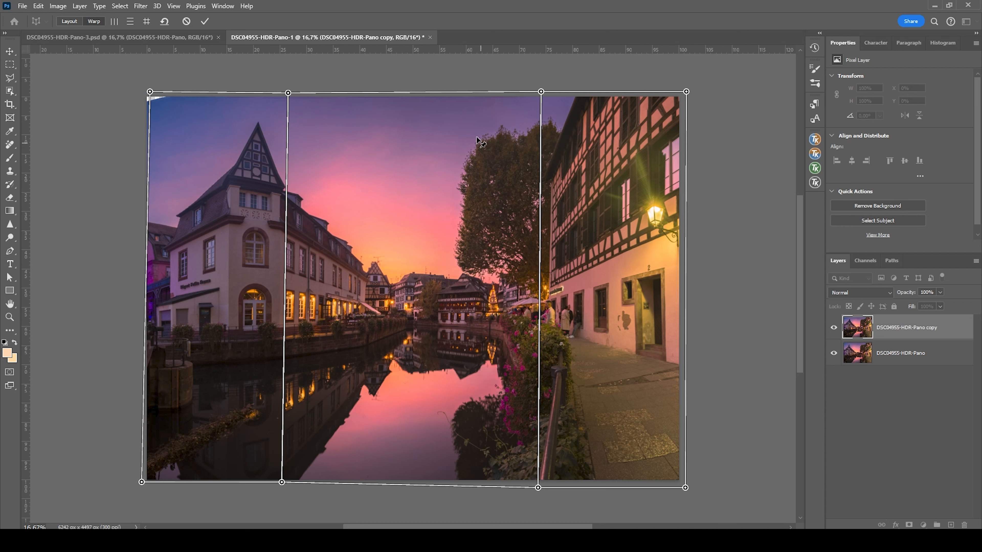
drag(541, 92, 531, 93)
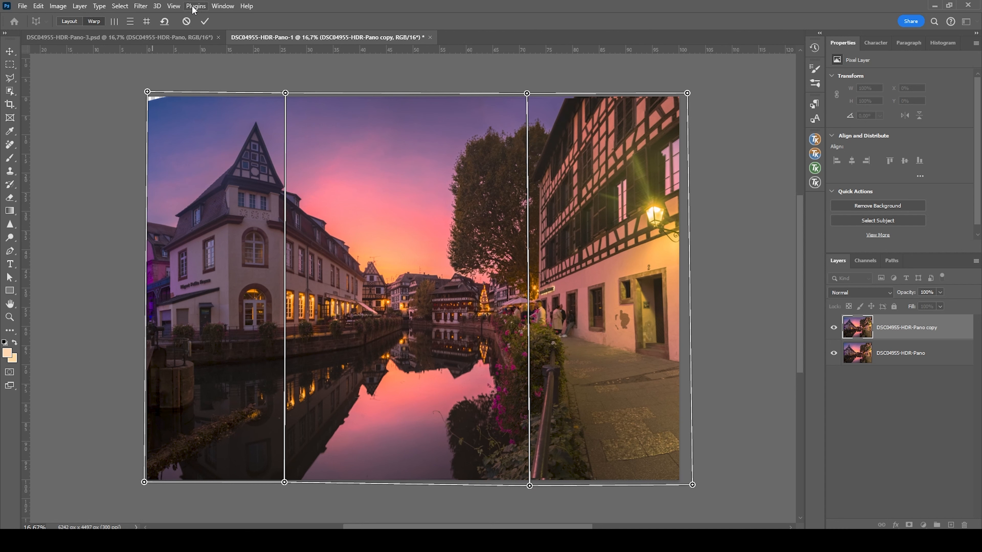
click(205, 22)
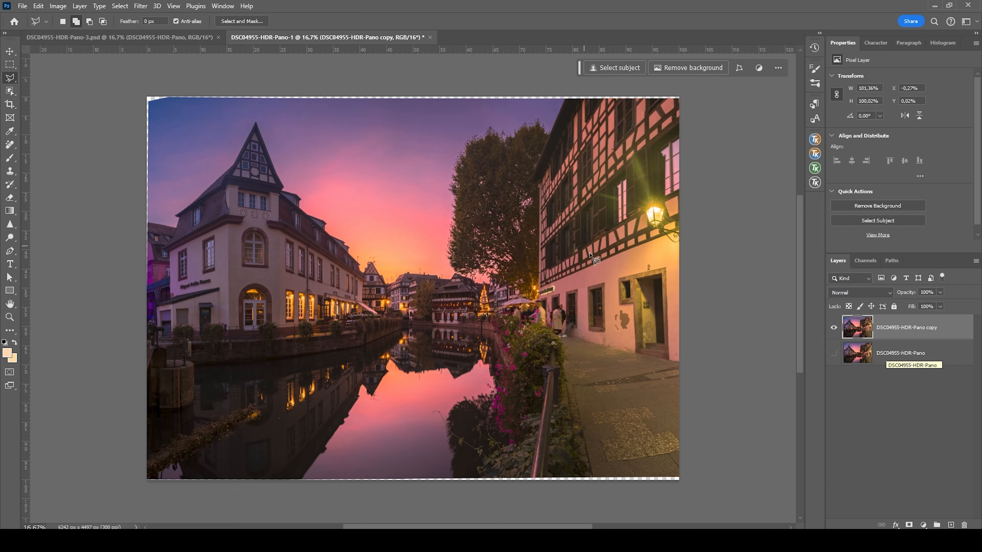
Crop the image slightly on the sides and top to remove the transparent and white edges left around the warped photo
key(c)
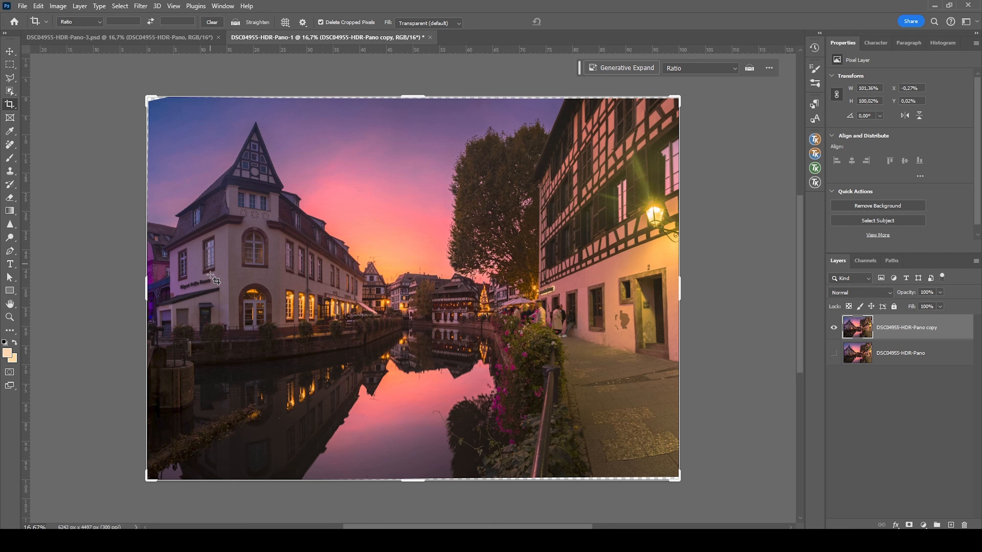
drag(144, 287, 150, 286)
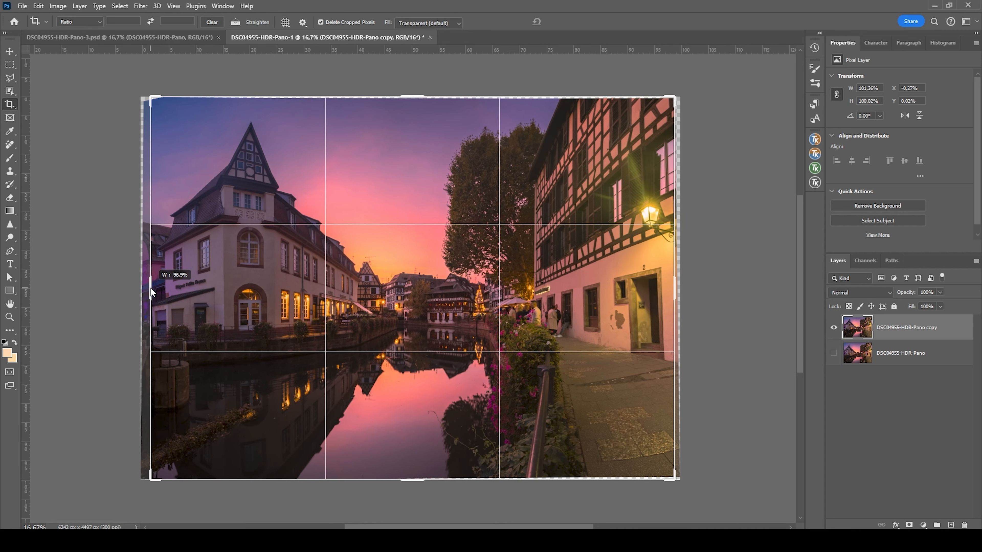
drag(675, 294, 675, 293)
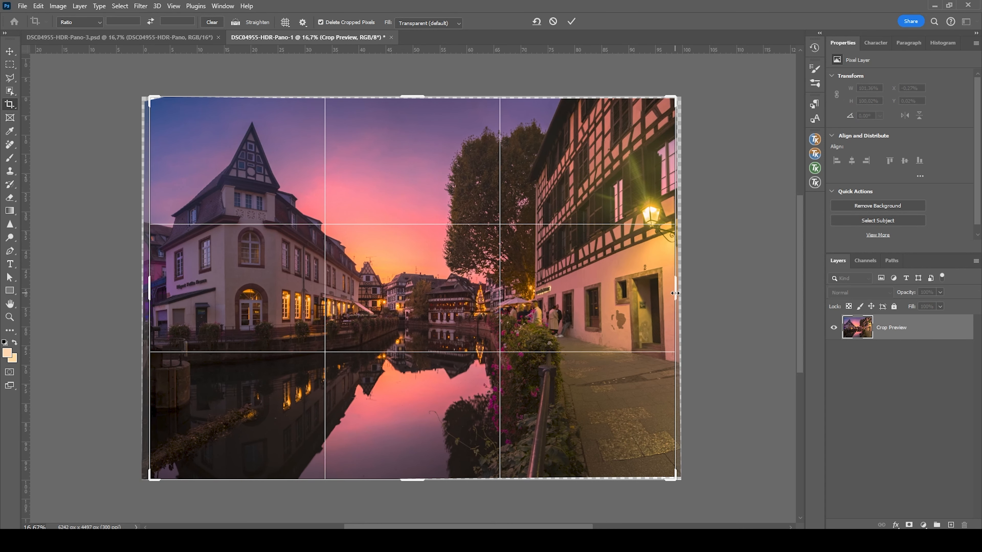
drag(412, 97, 411, 103)
click(571, 22)
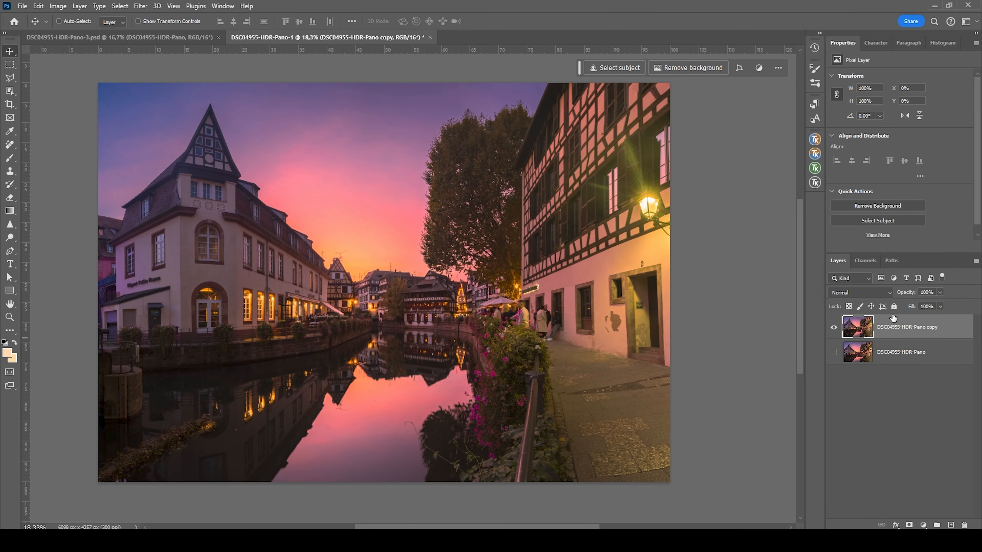
Duplicate the cropped layer and lay out one Perspective Warp plane around the doorway wall of the right building
key(ctrl+j)
click(39, 6)
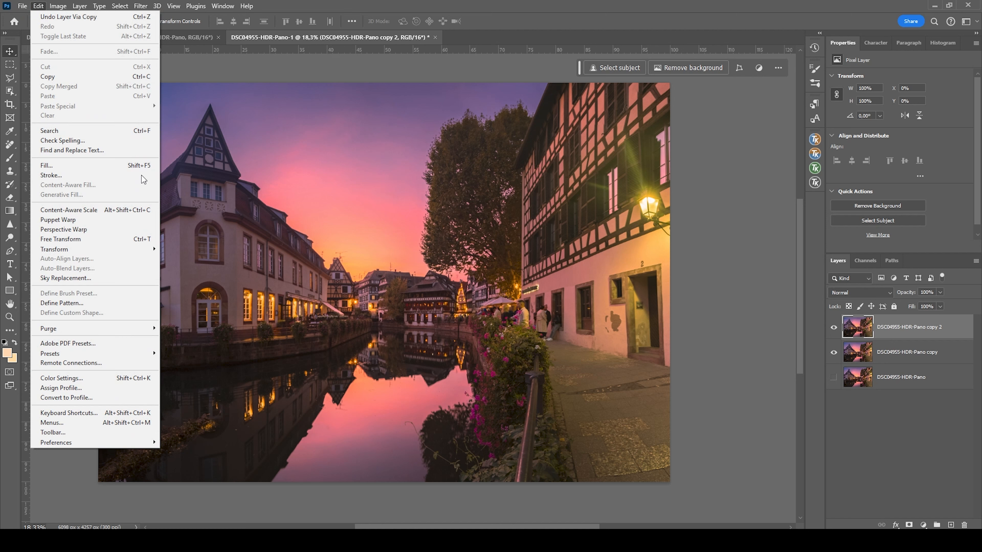
click(104, 229)
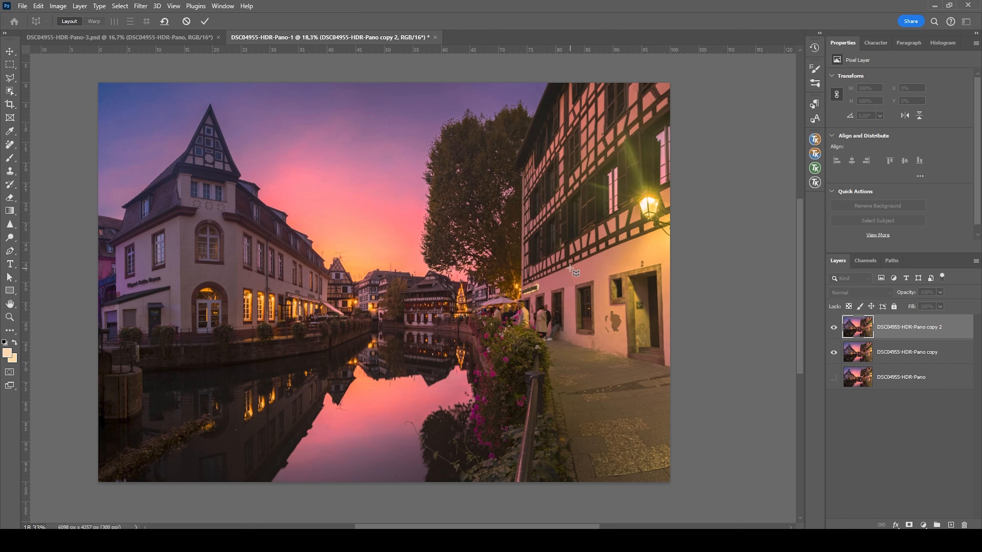
drag(601, 253, 671, 372)
drag(675, 253, 672, 224)
drag(601, 358, 603, 355)
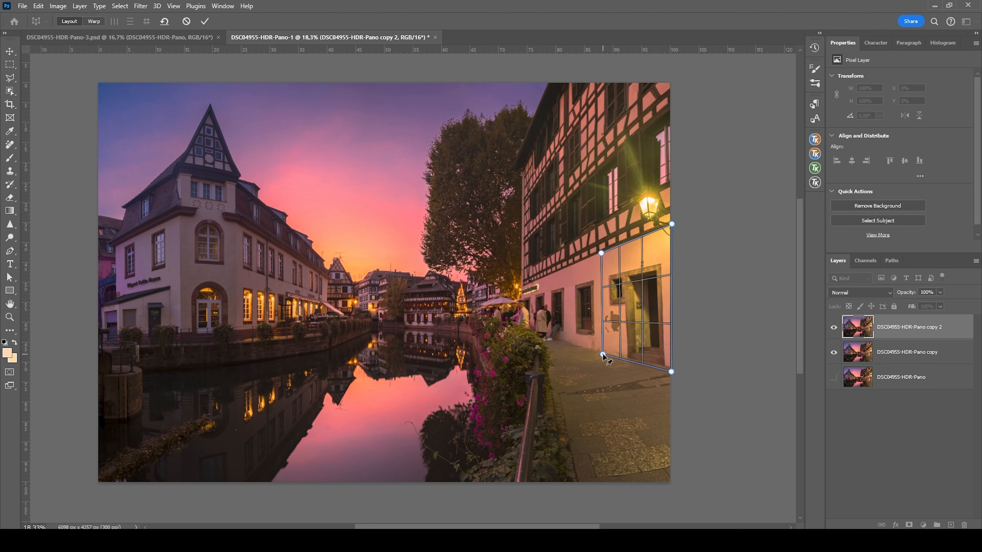
Warp the plane's upper right corner slightly outward to straighten the doorway, and apply the transformation
click(97, 24)
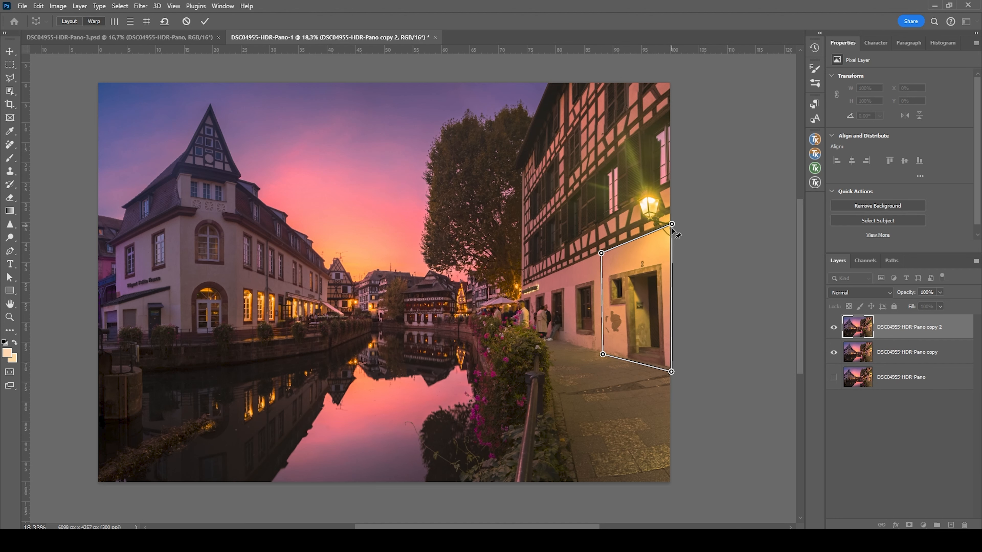
drag(673, 224, 682, 224)
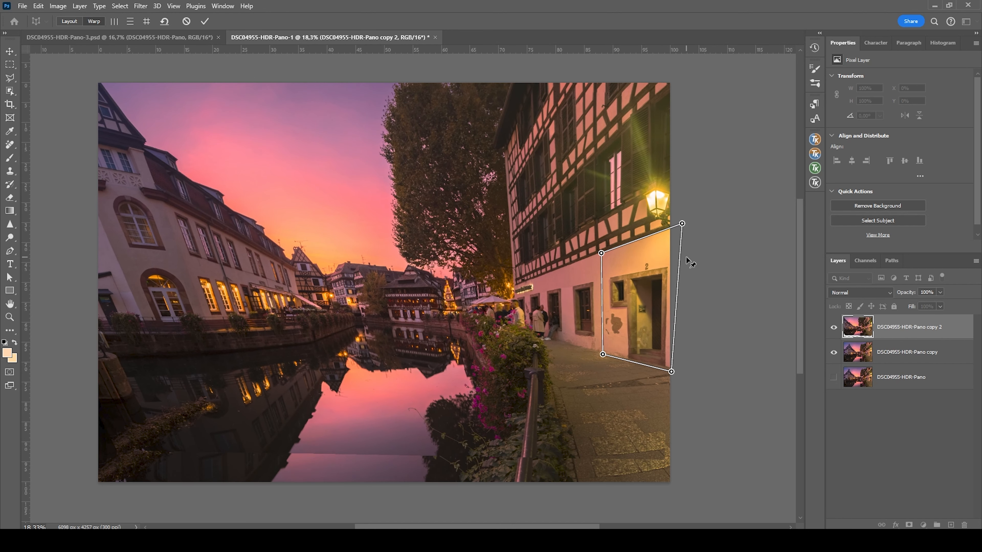
click(205, 21)
Add a layer mask to the warped copy, set the brush opacity to 100%, invert the mask to black and make white the painting colour
click(908, 525)
key(b)
drag(617, 297, 612, 301)
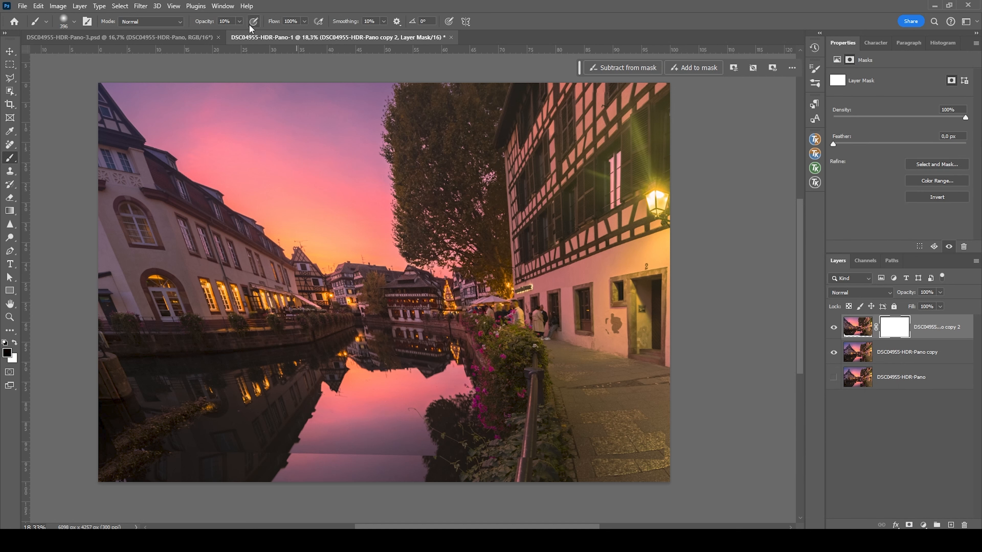
drag(240, 21, 334, 34)
key(ctrl+i)
key(x)
Paint white on the mask over the right building's doorway to reveal the straightened door there
scroll(615, 280, up, 2)
mouse_move(663, 282)
mouse_down()
mouse_move(688, 304)
mouse_move(684, 314)
mouse_move(684, 299)
mouse_up()
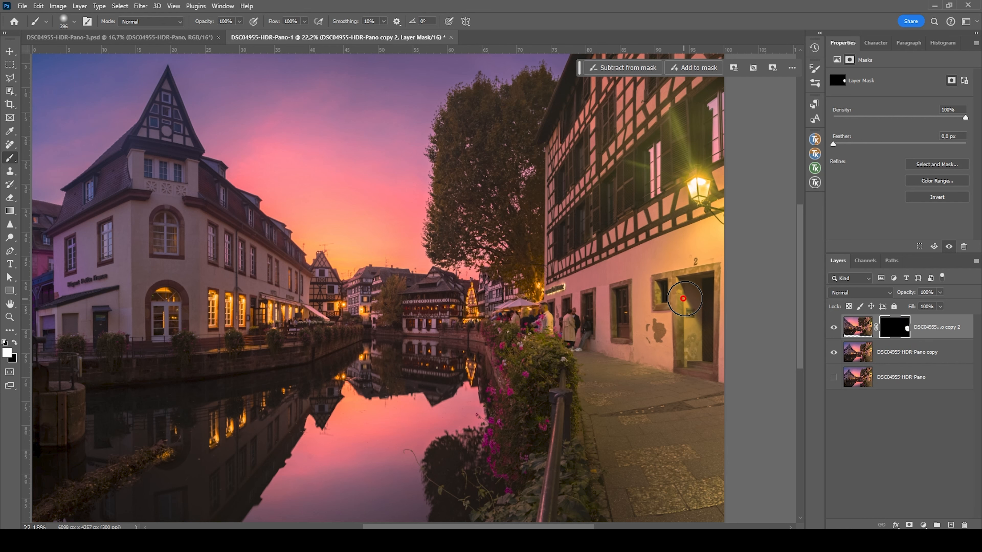
scroll(619, 289, down, 1)
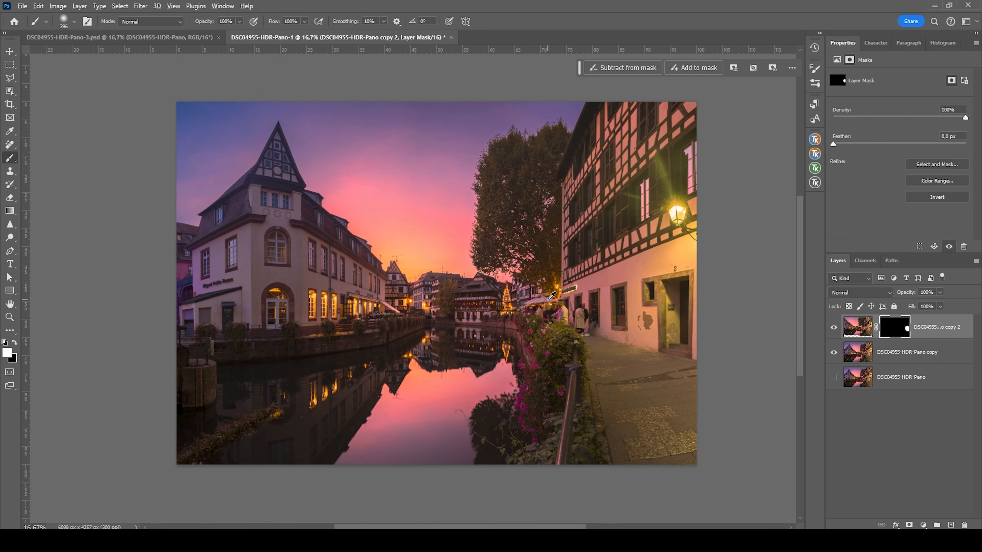
scroll(549, 299, down, 2)
scroll(580, 298, up, 3)
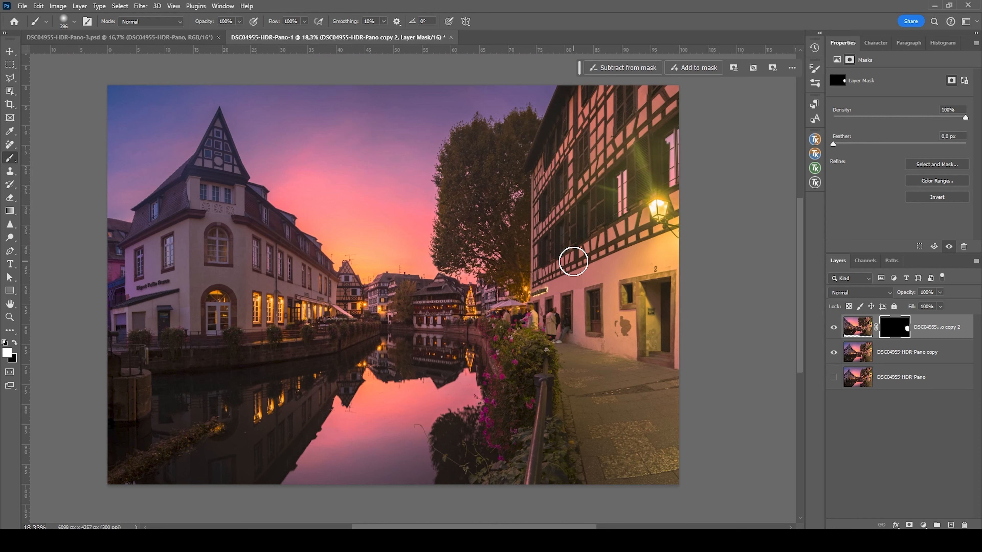
mouse_move(583, 254)
mouse_down()
mouse_move(665, 197)
mouse_move(593, 241)
mouse_move(643, 179)
mouse_move(708, 251)
mouse_move(643, 272)
mouse_move(615, 227)
mouse_move(679, 208)
mouse_up()
scroll(660, 205, up, 1)
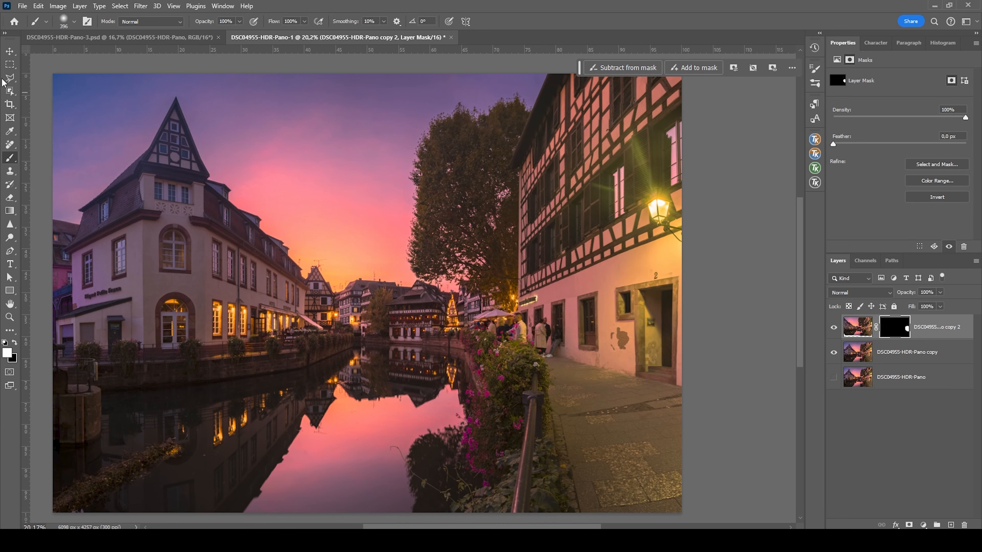
Select the flare-covered windows beside the street lamp on the right building with the Polygonal Lasso
click(8, 79)
scroll(628, 145, up, 3)
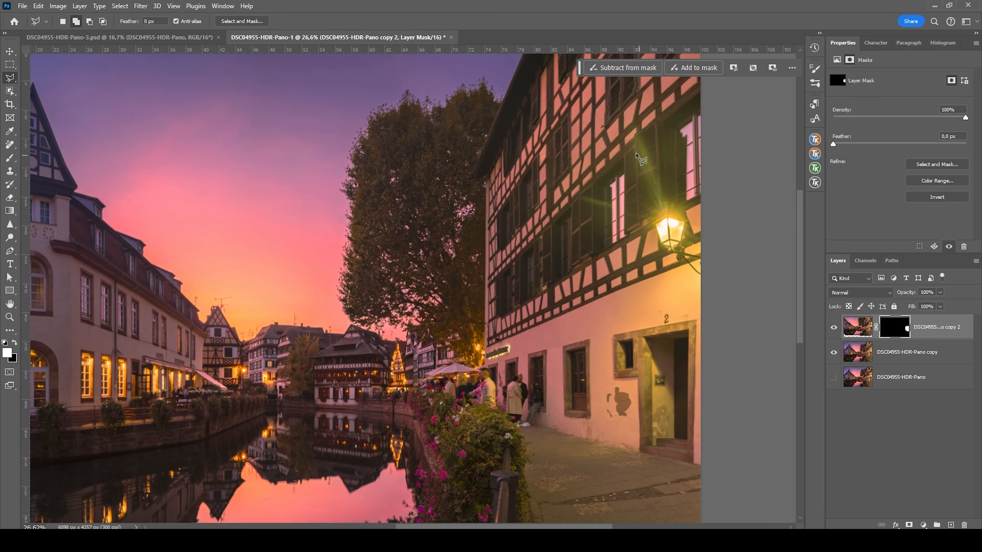
click(577, 184)
click(576, 236)
click(653, 248)
click(652, 212)
click(676, 200)
click(652, 114)
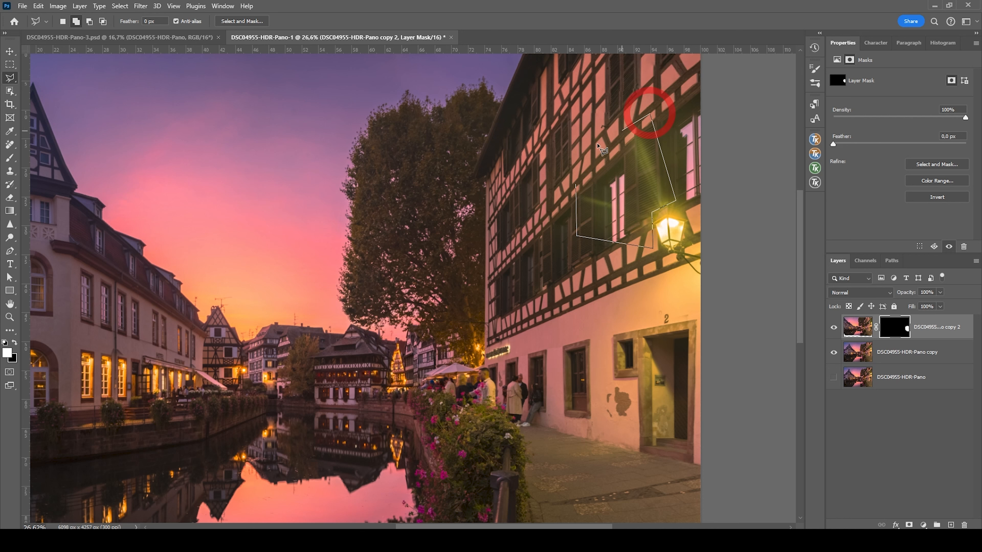
click(577, 184)
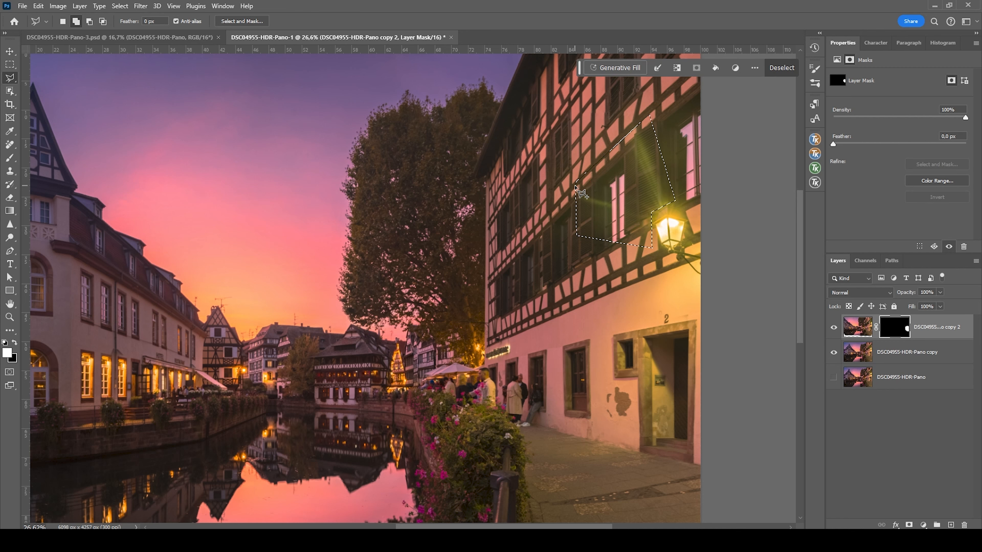
Run Generative Fill on the selected windows without a prompt and choose the third variation
click(614, 69)
click(810, 71)
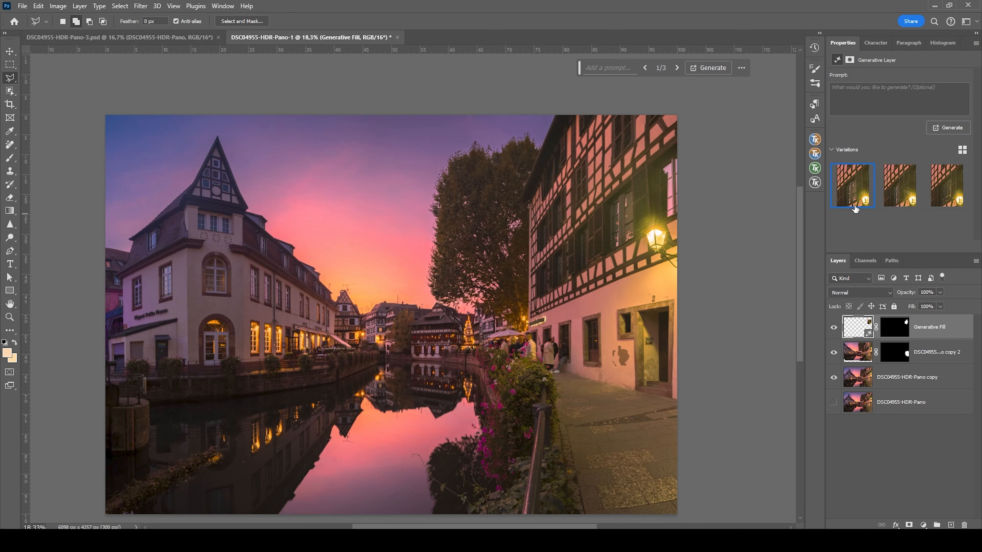
click(947, 186)
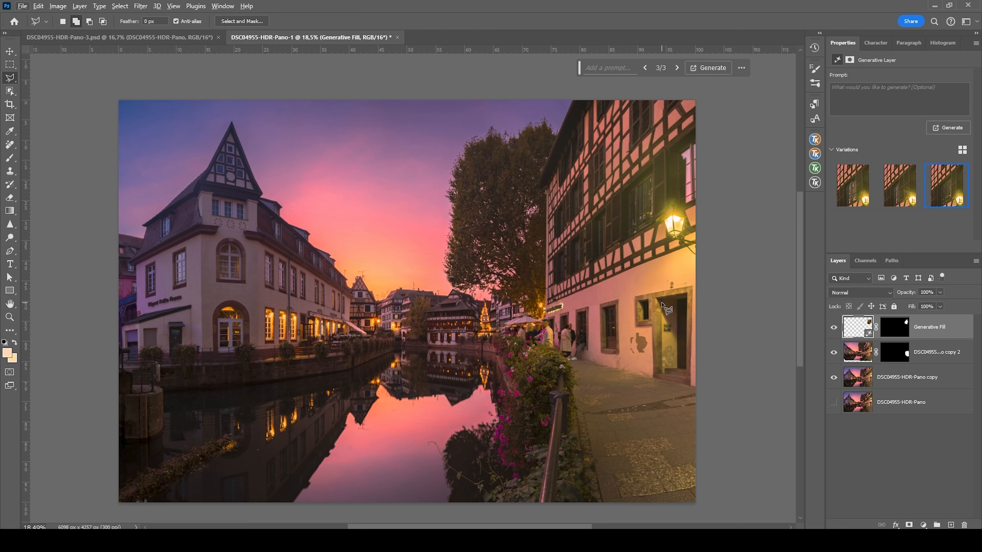
Stamp all visible layers into a new merged layer and add an empty layer above it in Hard Light mode
key(ctrl+shift+alt+e)
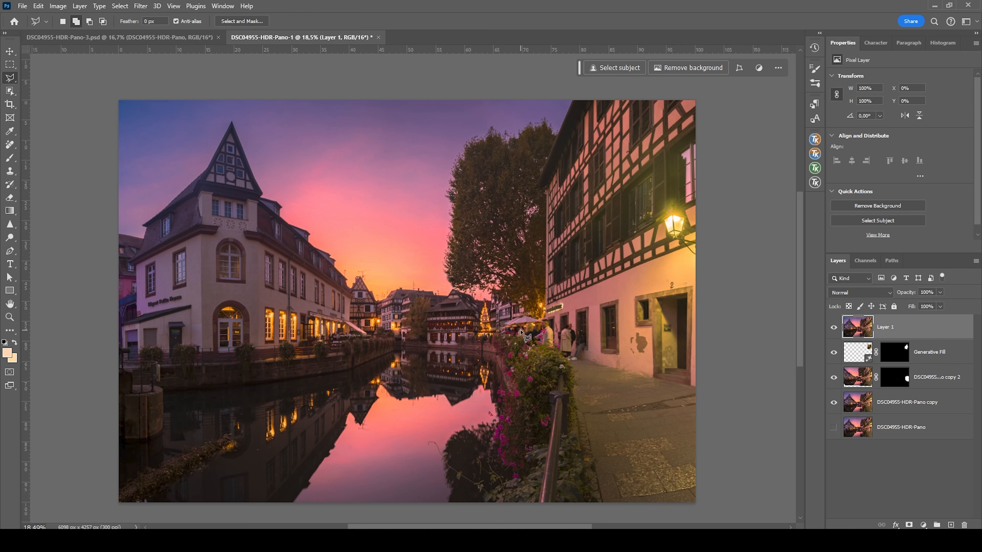
scroll(283, 337, up, 1)
scroll(309, 329, down, 1)
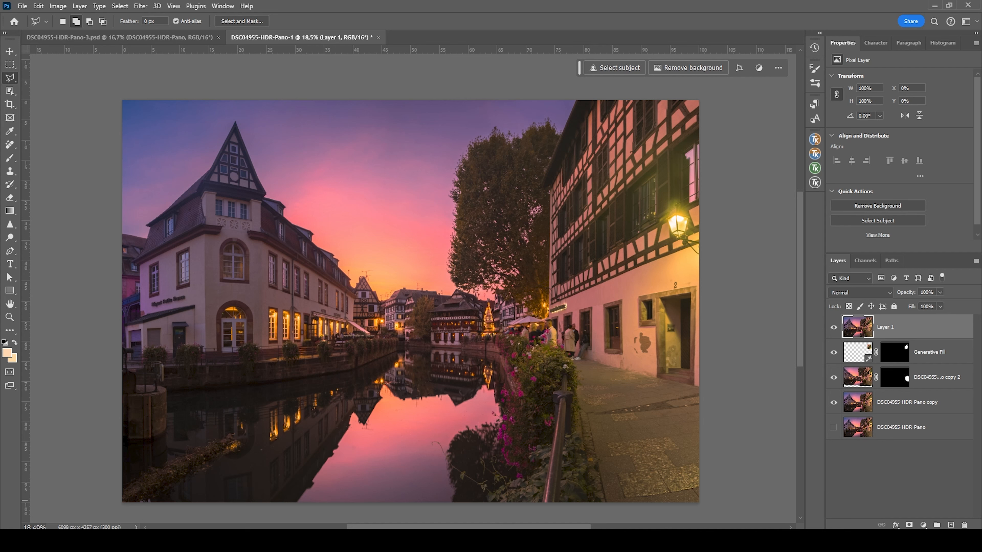
click(951, 525)
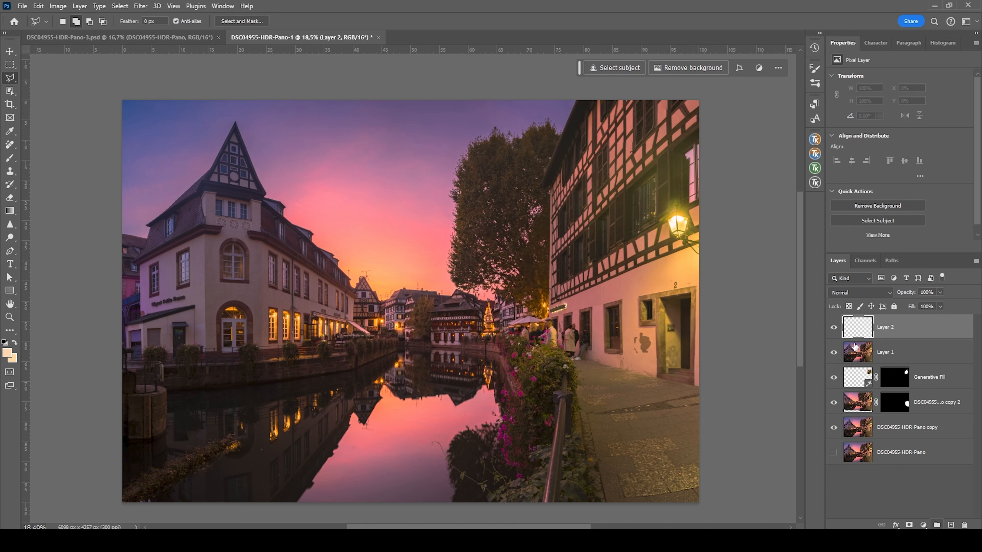
click(854, 293)
click(848, 402)
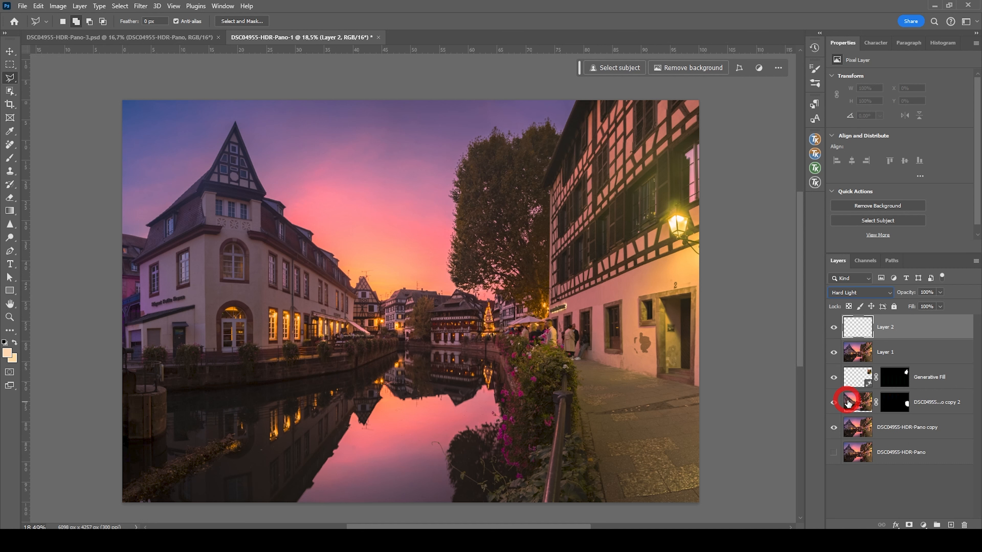
Lower the brush opacity, sample the orange sky near the horizon and set the foreground colour to the lighter ffbf84
key(b)
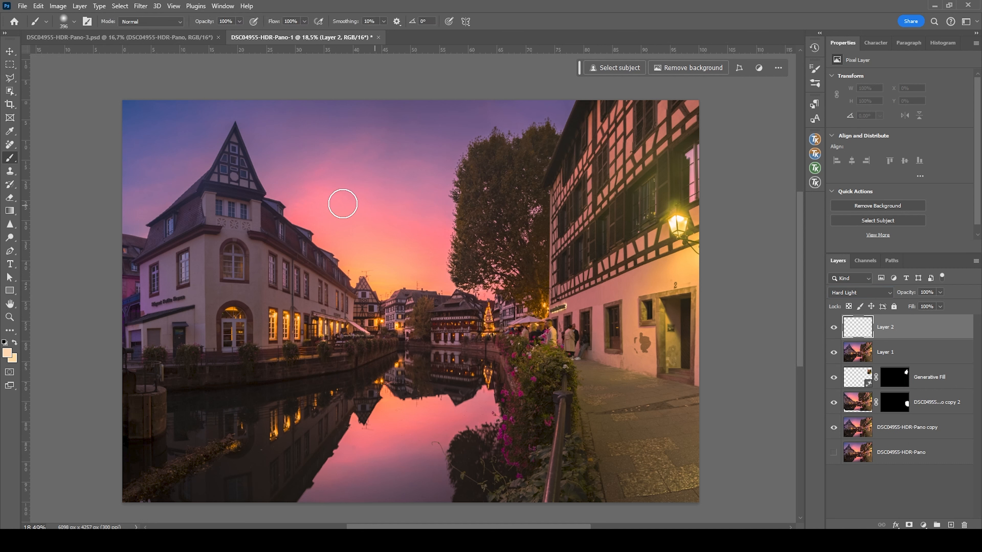
click(239, 22)
drag(223, 33, 195, 33)
alt+click(382, 292)
click(9, 358)
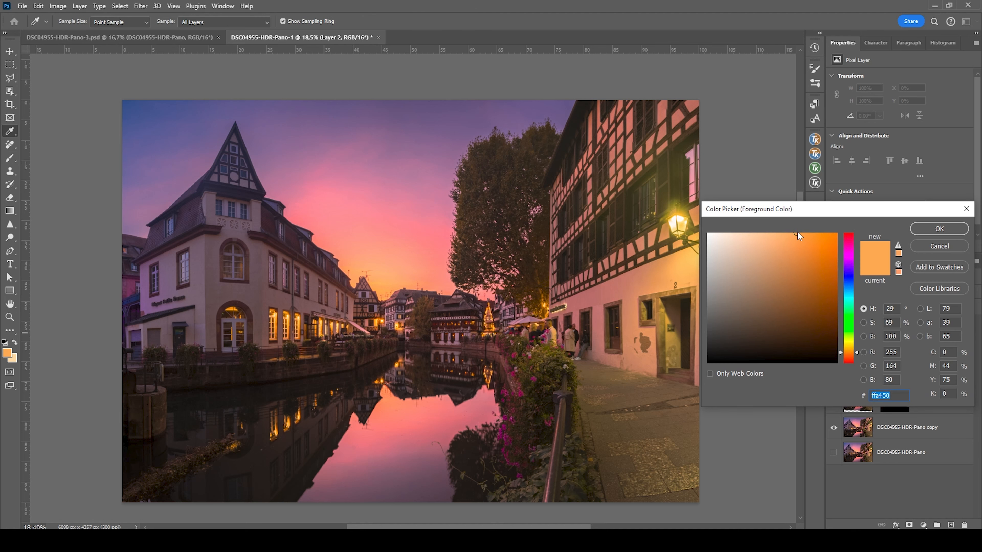
drag(795, 234, 770, 229)
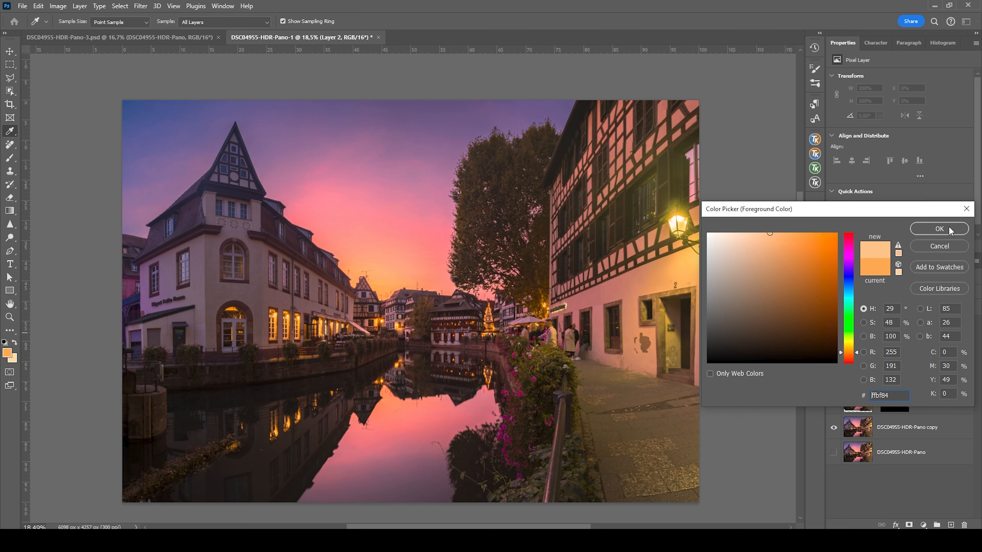
click(940, 229)
Brush a soft orange glow along the horizon and over the rooftops and houses at the canal's centre
key(b)
scroll(359, 296, up, 3)
drag(359, 297, 368, 300)
click(366, 305)
drag(313, 287, 302, 283)
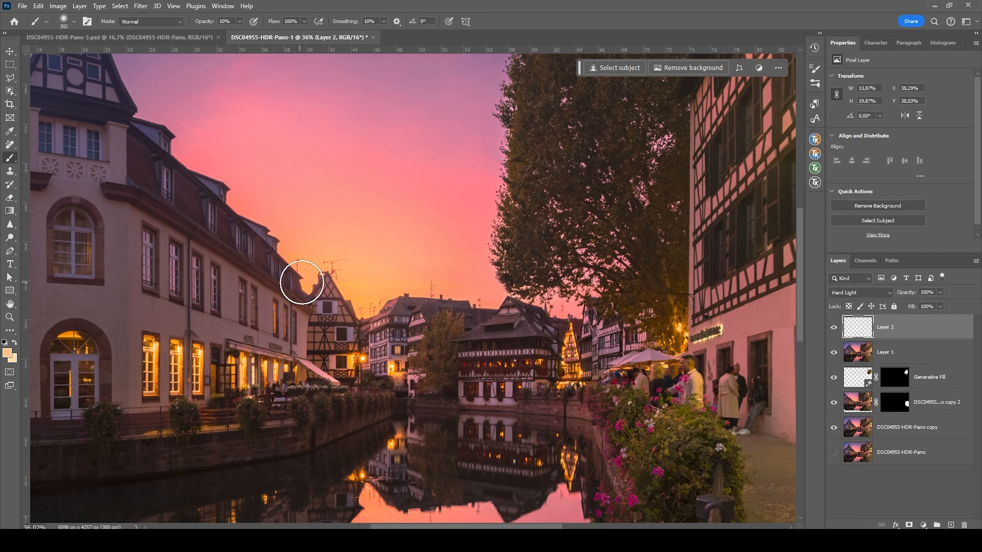
click(294, 256)
click(339, 263)
drag(391, 298, 438, 298)
click(371, 289)
drag(372, 290, 382, 290)
mouse_move(390, 292)
mouse_down()
mouse_move(369, 304)
mouse_move(366, 287)
mouse_move(363, 308)
mouse_move(349, 308)
mouse_up()
mouse_move(305, 285)
mouse_down()
mouse_move(357, 308)
mouse_move(403, 289)
mouse_move(454, 295)
mouse_up()
drag(400, 328, 436, 330)
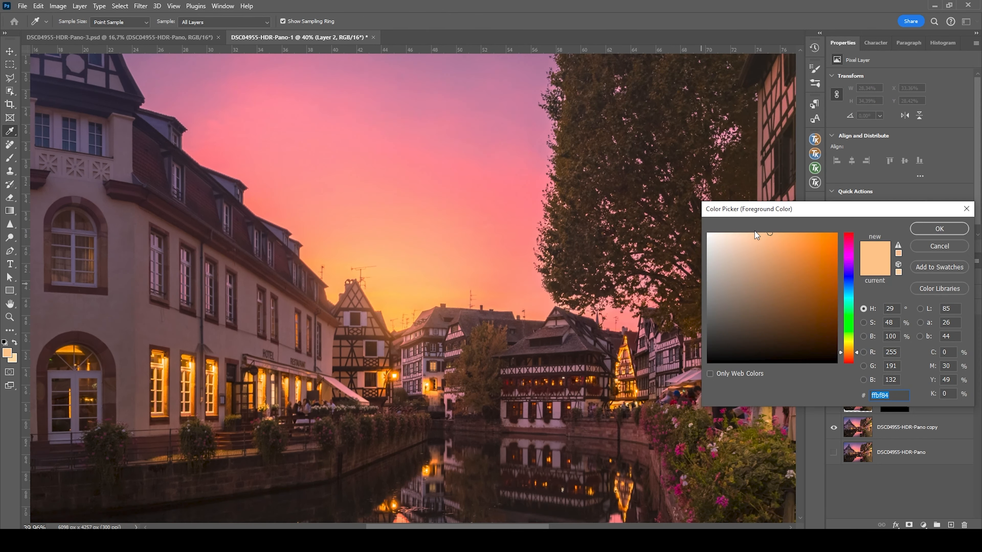
Set the foreground colour to the paler ffdcbb and extend the glow down to the sky's reflection in the canal
click(752, 233)
click(939, 228)
key(b)
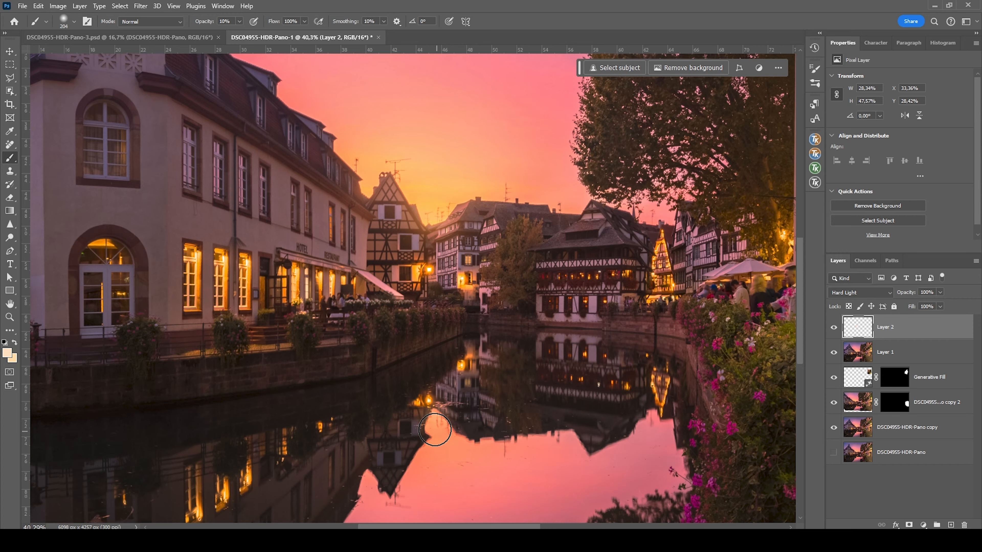
scroll(576, 429, down, 9)
scroll(580, 418, up, 3)
scroll(578, 412, right, 6)
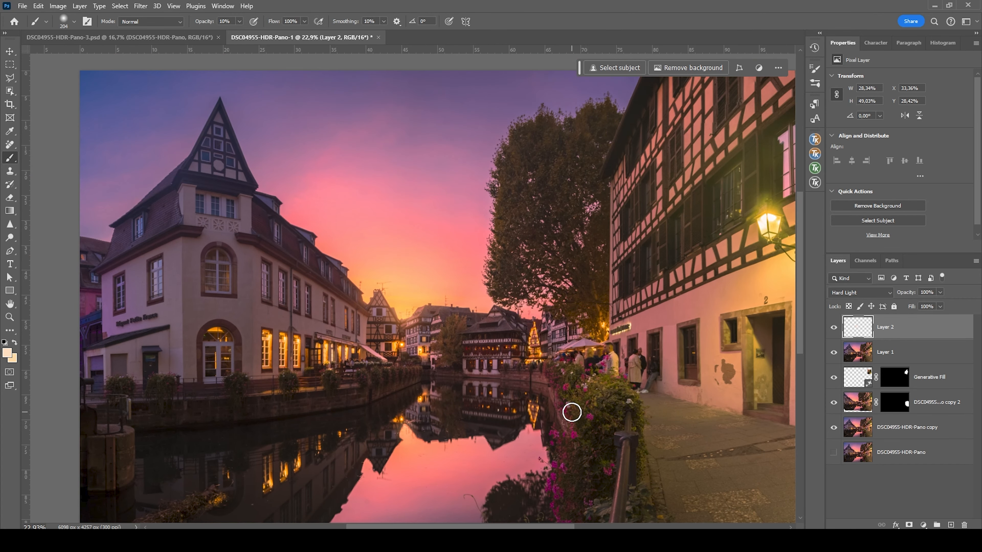
scroll(561, 402, down, 2)
scroll(519, 380, up, 2)
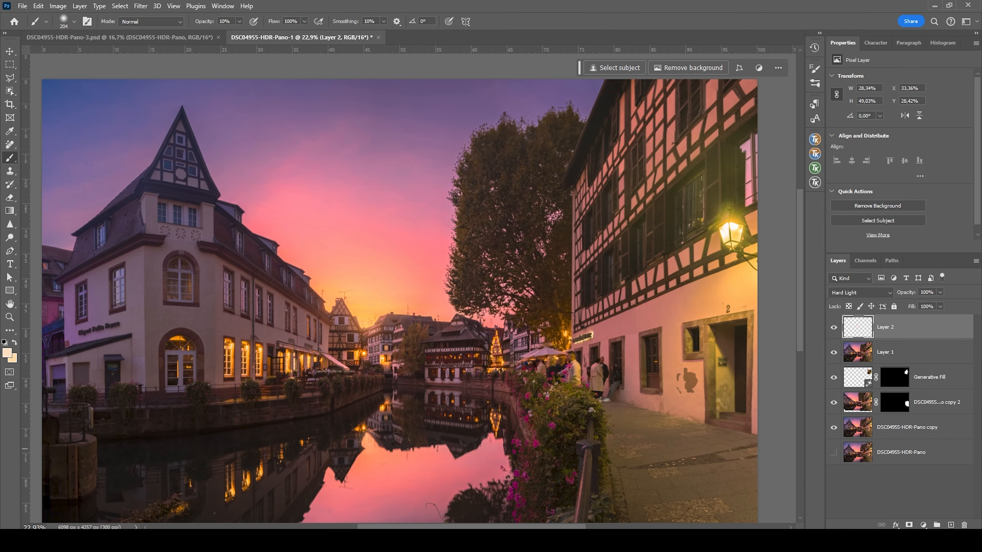
Add another empty layer in Soft Light mode and set the foreground colour to fbca79, sampled from a lit window
click(951, 526)
click(7, 353)
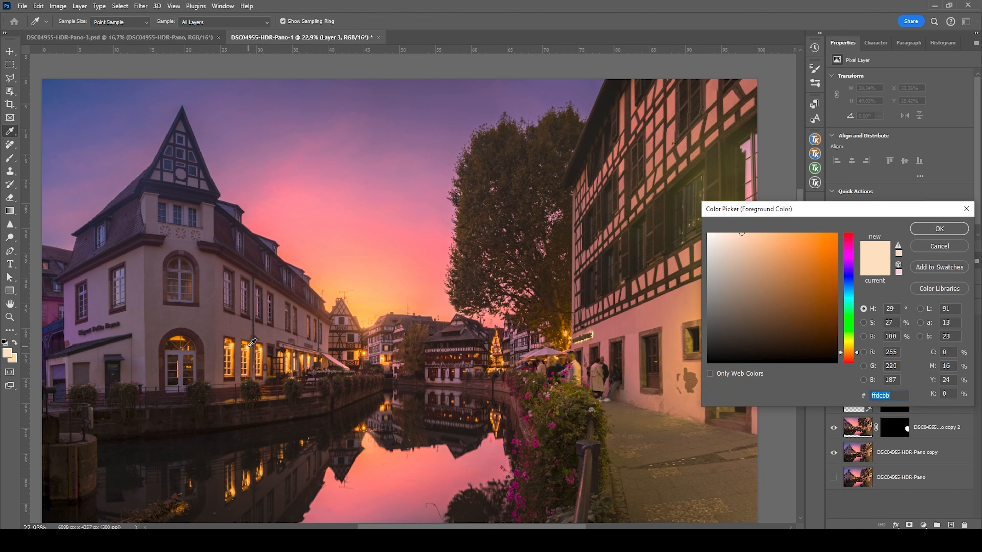
click(249, 346)
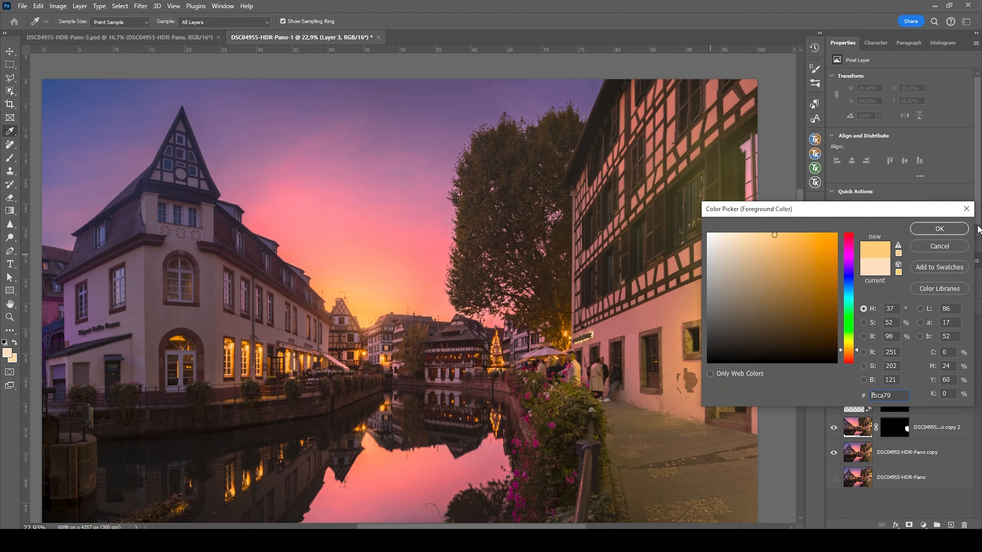
click(947, 231)
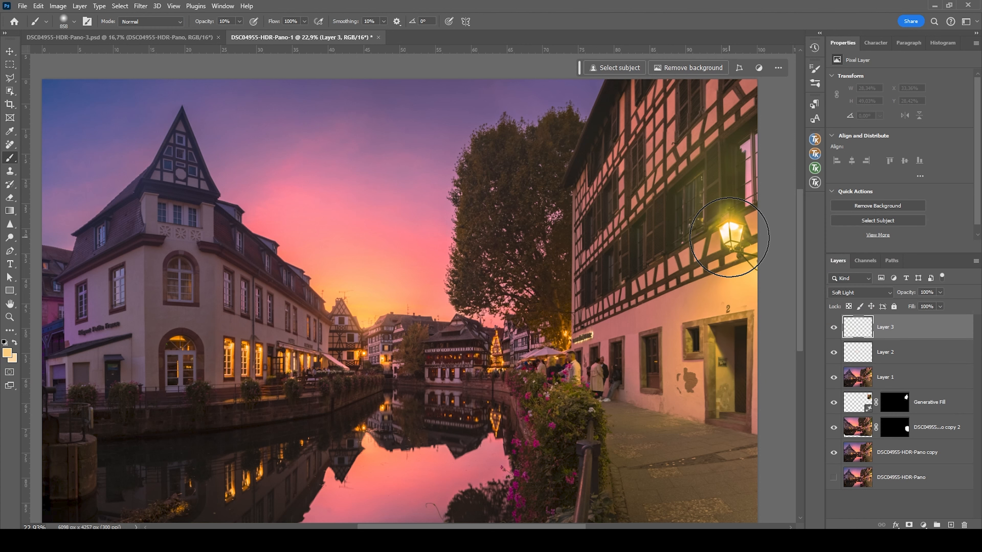
Brush warm light over the street lamp, the left building's lit windows and the lights of the central houses
click(730, 238)
click(363, 354)
scroll(360, 362, up, 8)
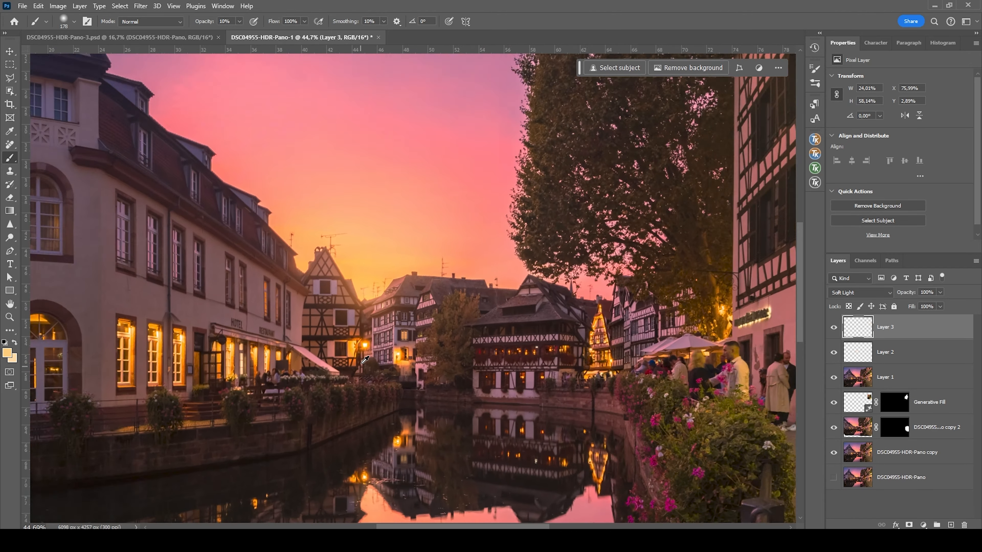
drag(77, 363, 153, 334)
alt+right_click(422, 344)
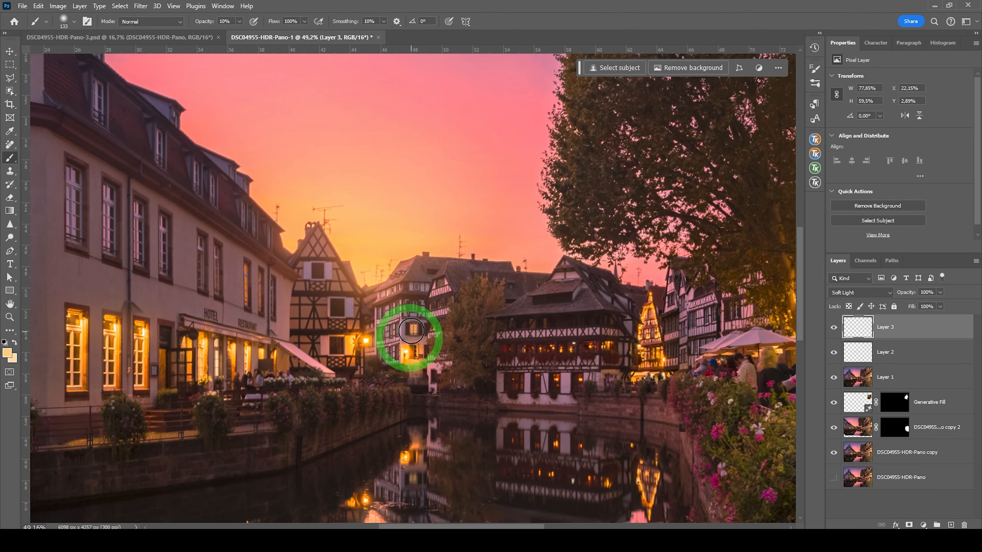
scroll(479, 340, down, 12)
scroll(586, 347, up, 2)
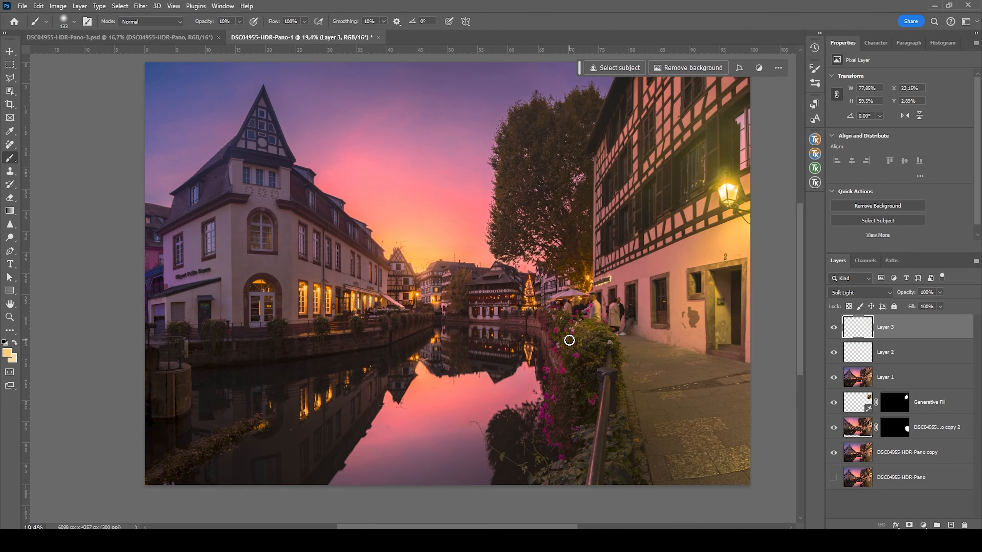